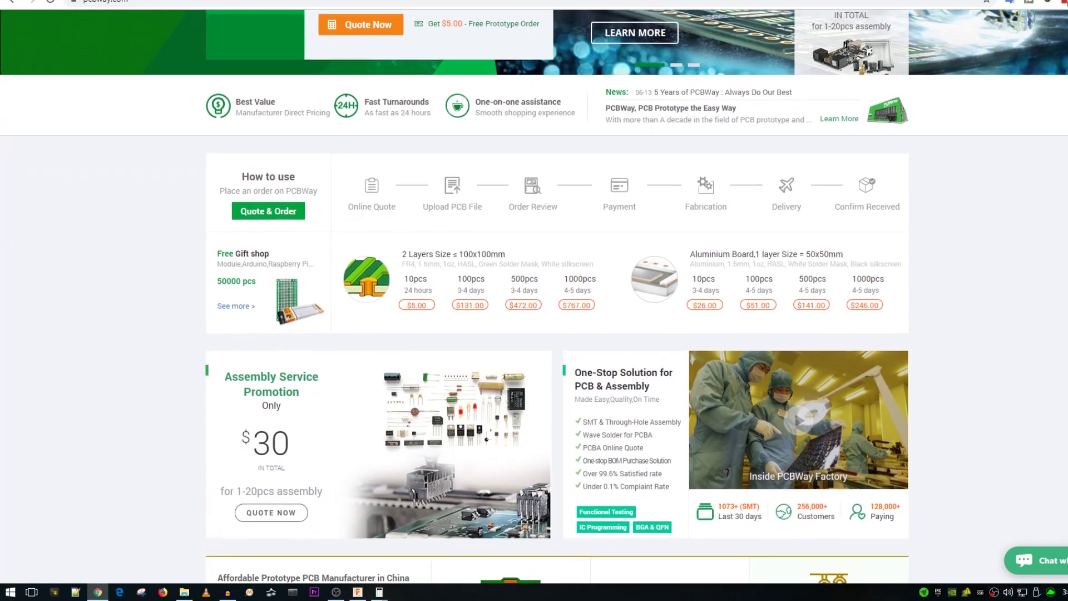
# Step: Look through the PCBWay home page, the PCB assembly page and the standard PCB instant quote options
pyautogui.scroll(-1, 534, 301)
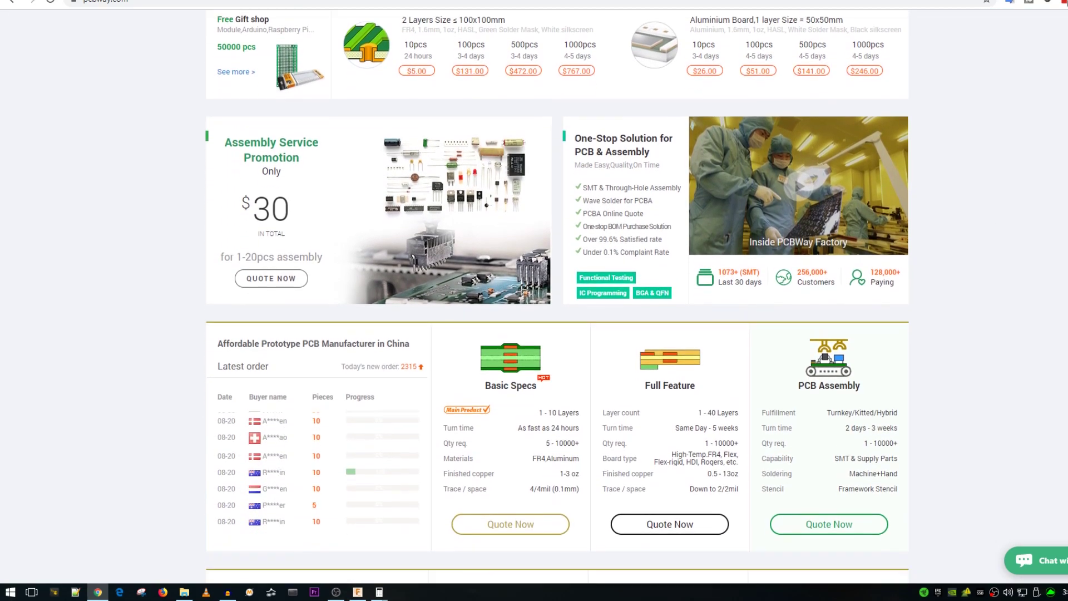
pyautogui.scroll(-12, 534, 301)
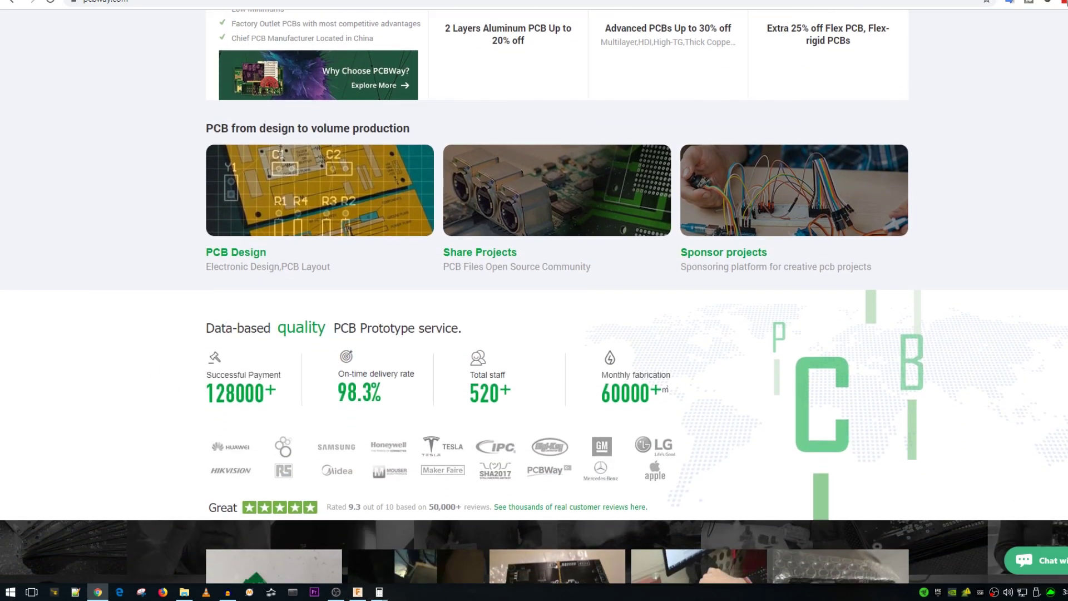
pyautogui.scroll(-1, 534, 300)
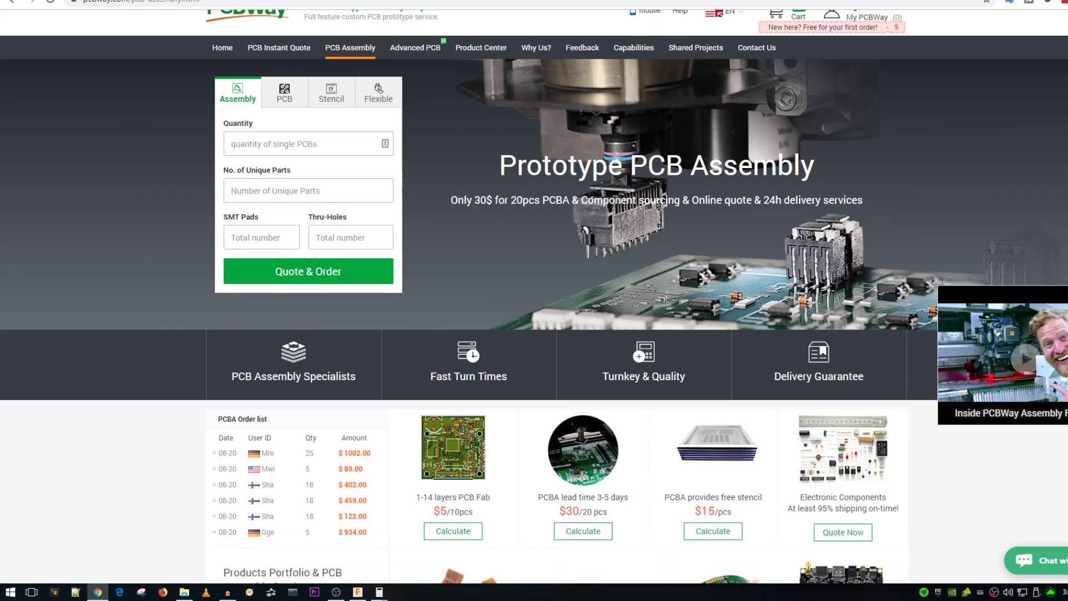
pyautogui.scroll(-4, 535, 301)
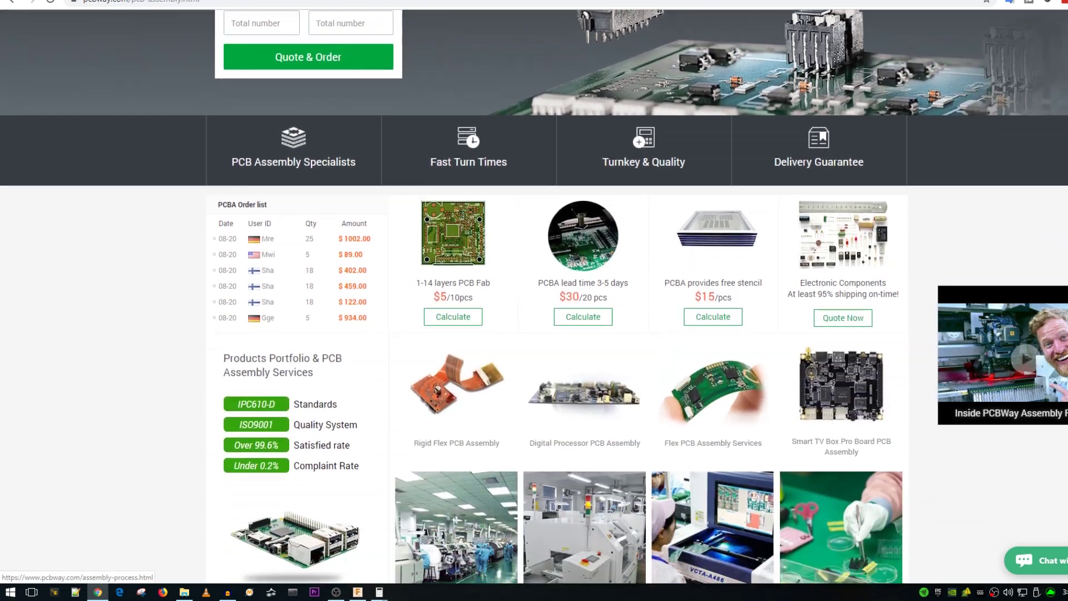
pyautogui.scroll(-8, 534, 300)
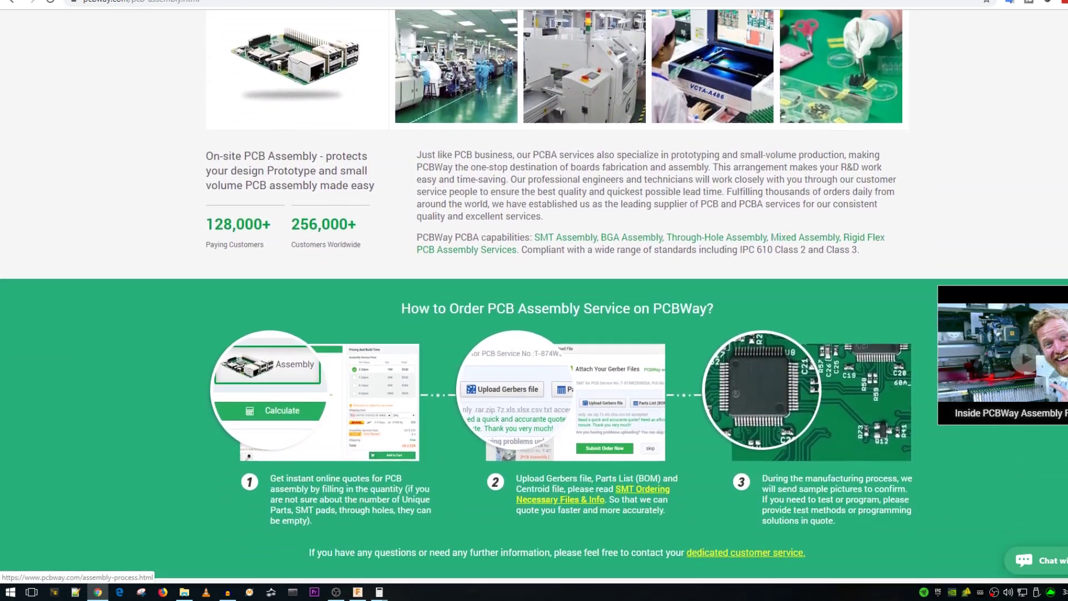
pyautogui.scroll(-4, 534, 300)
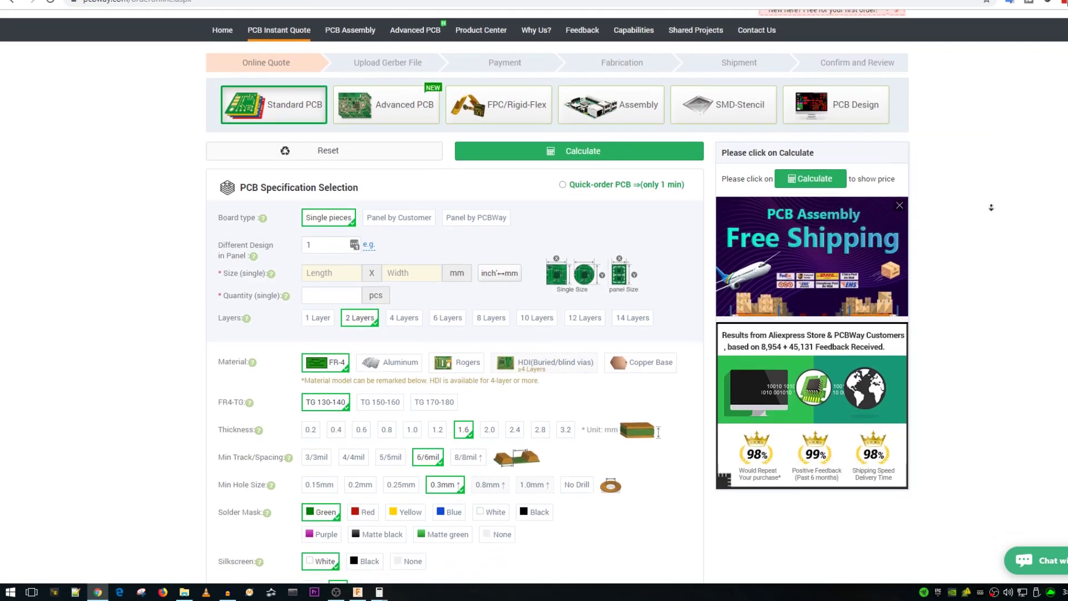
pyautogui.scroll(-1, 991, 210)
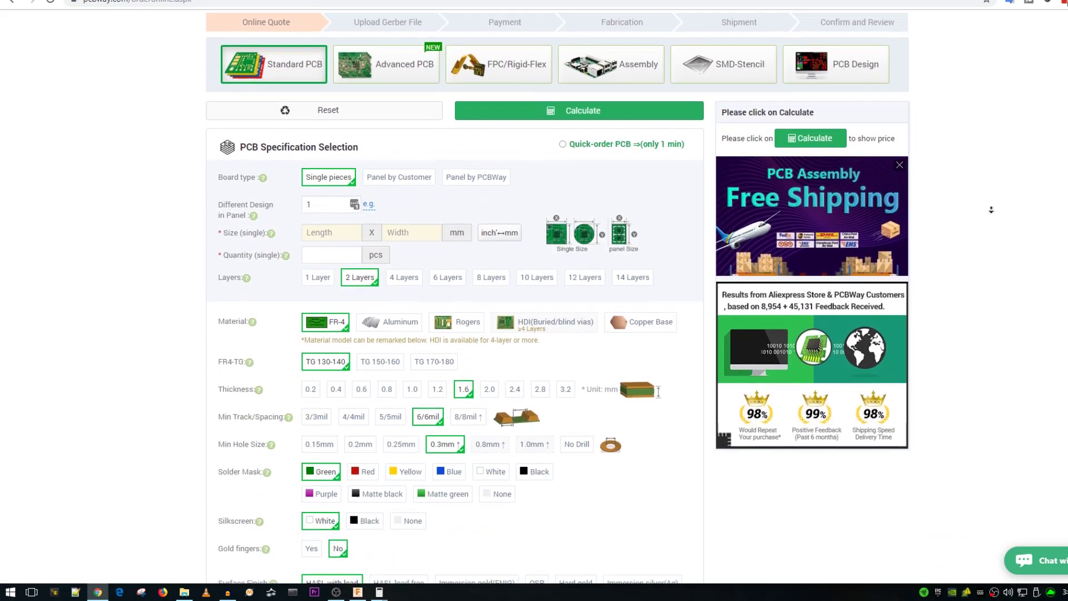
pyautogui.scroll(-3, 991, 210)
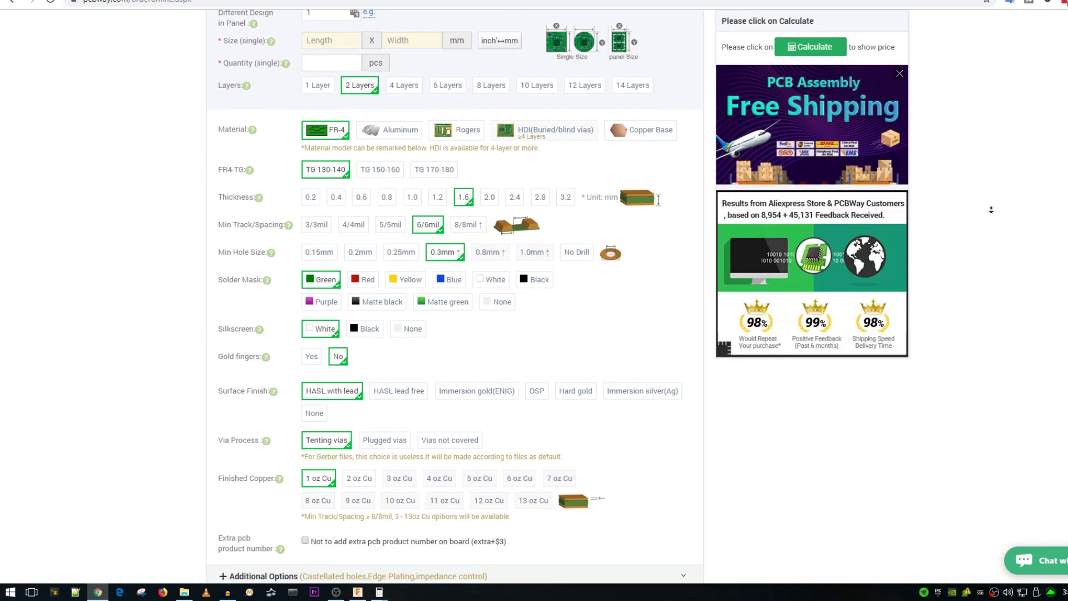
pyautogui.scroll(-3, 991, 210)
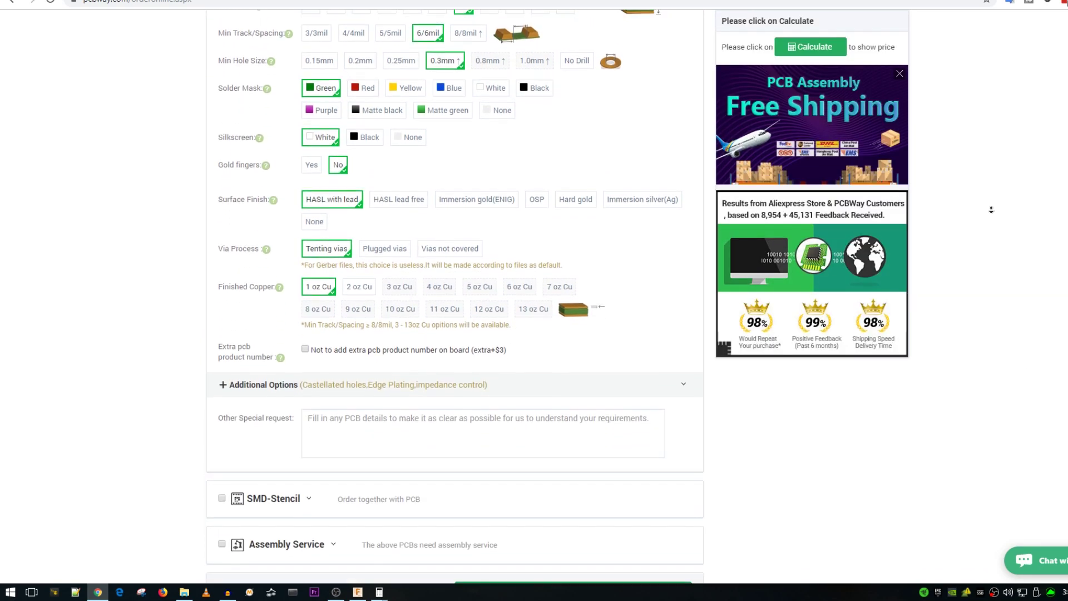
pyautogui.scroll(-2, 991, 210)
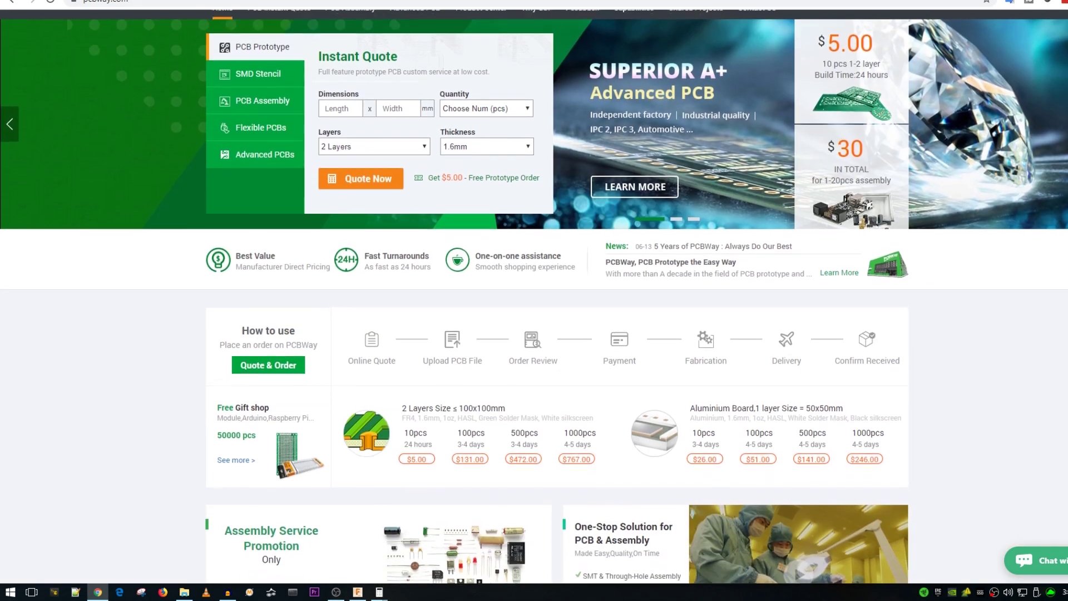
pyautogui.scroll(-4, 534, 300)
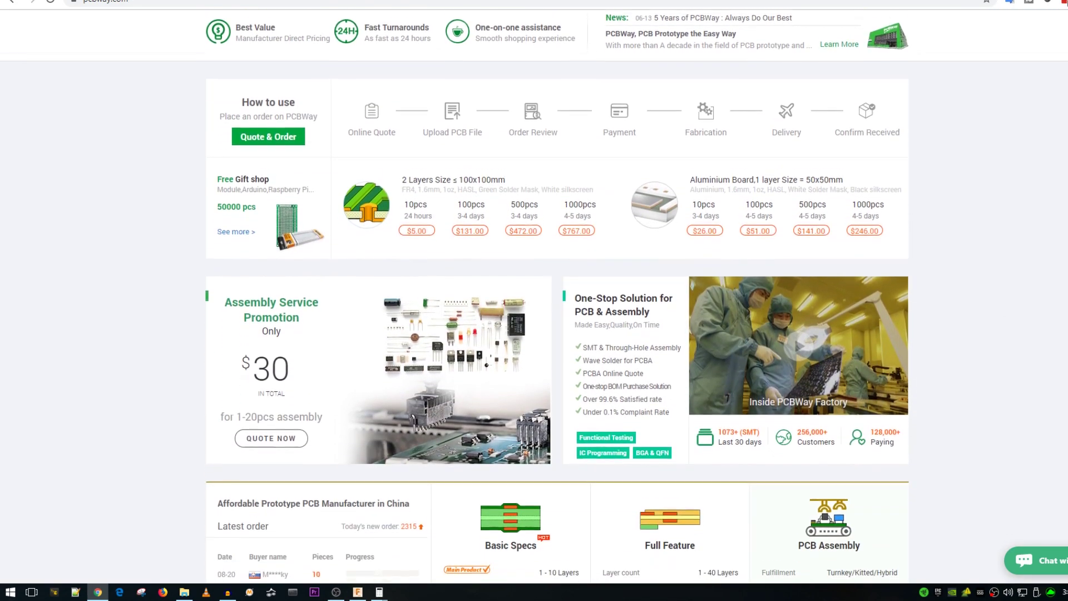
pyautogui.scroll(-4, 534, 300)
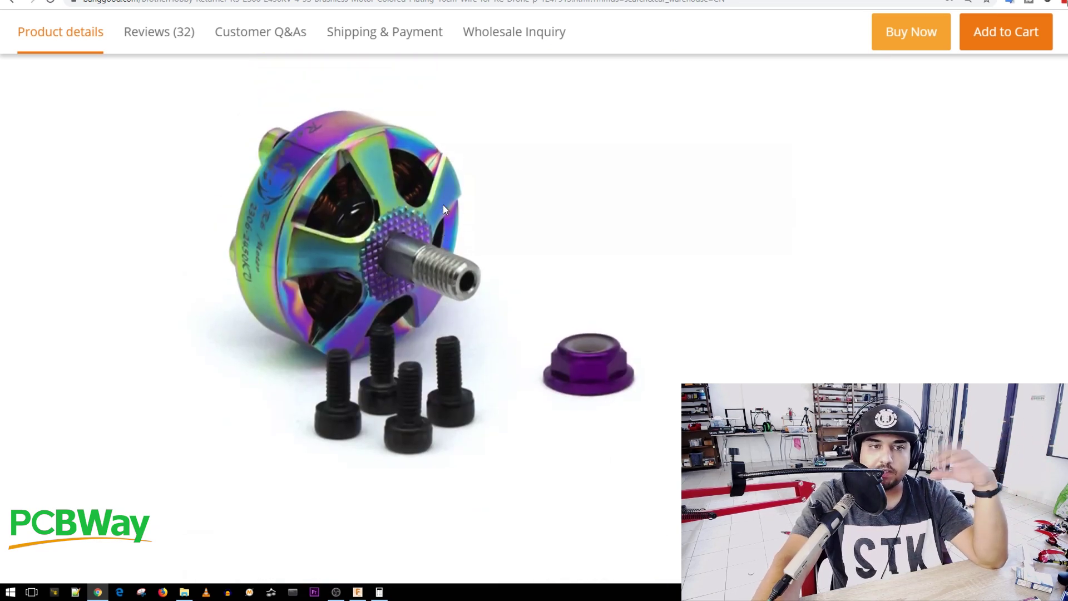
# Step: Examine the brushless motor's dimension drawing and underside photo in the product details to find its mounting hole layout
pyautogui.scroll(-12, 504, 215)
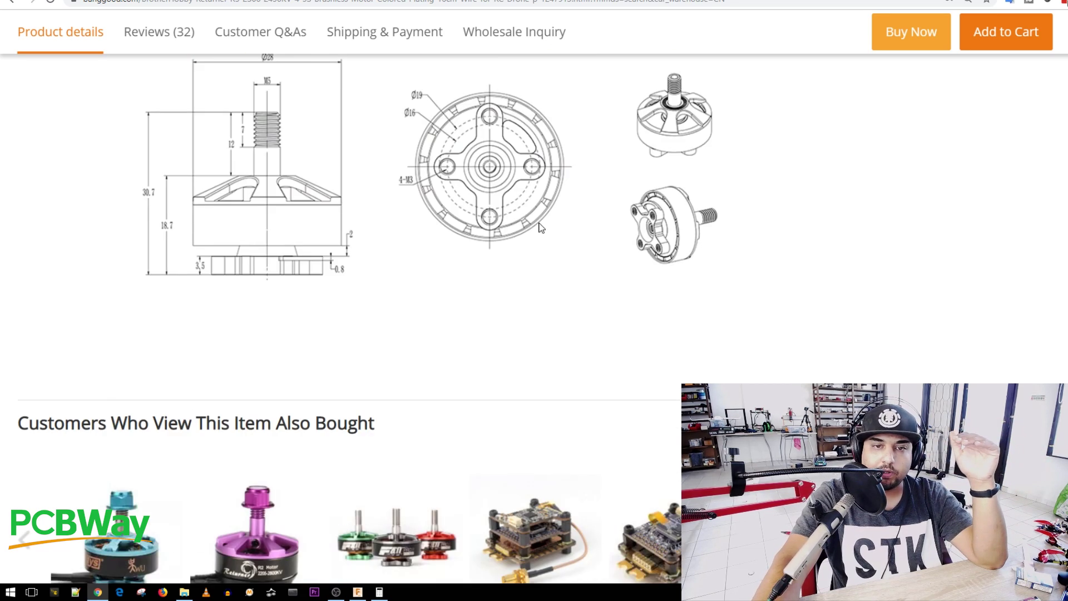
pyautogui.scroll(2, 580, 243)
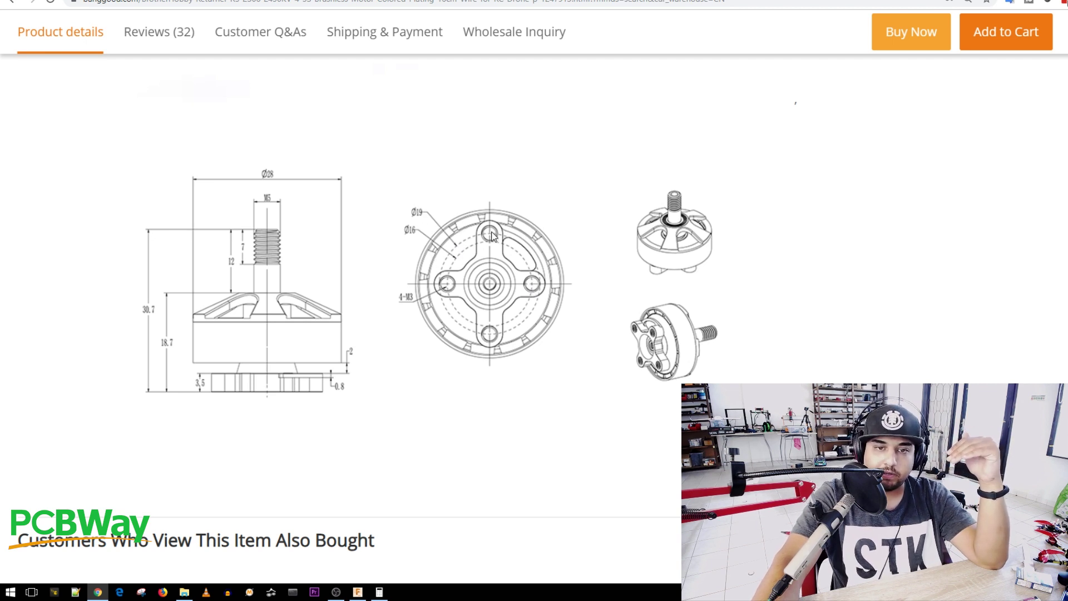
pyautogui.scroll(10, 503, 288)
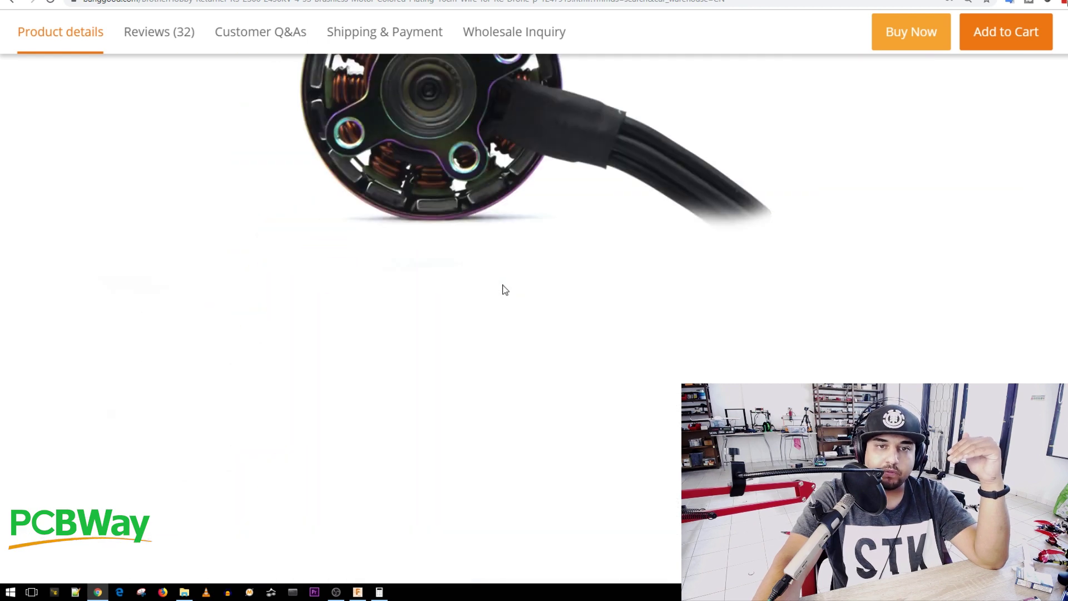
pyautogui.scroll(6, 503, 290)
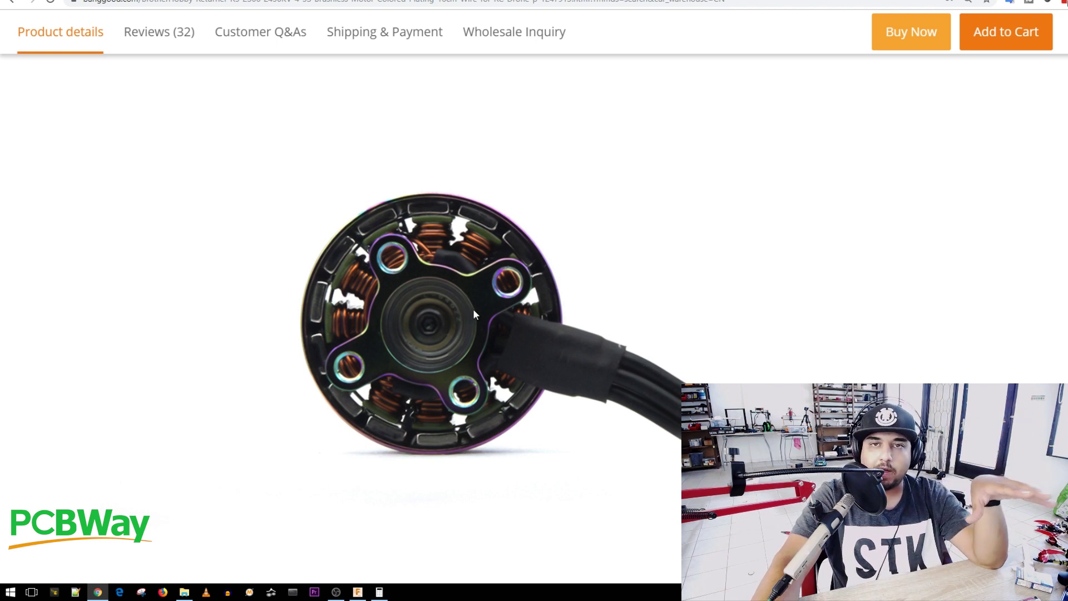
pyautogui.scroll(-10, 474, 314)
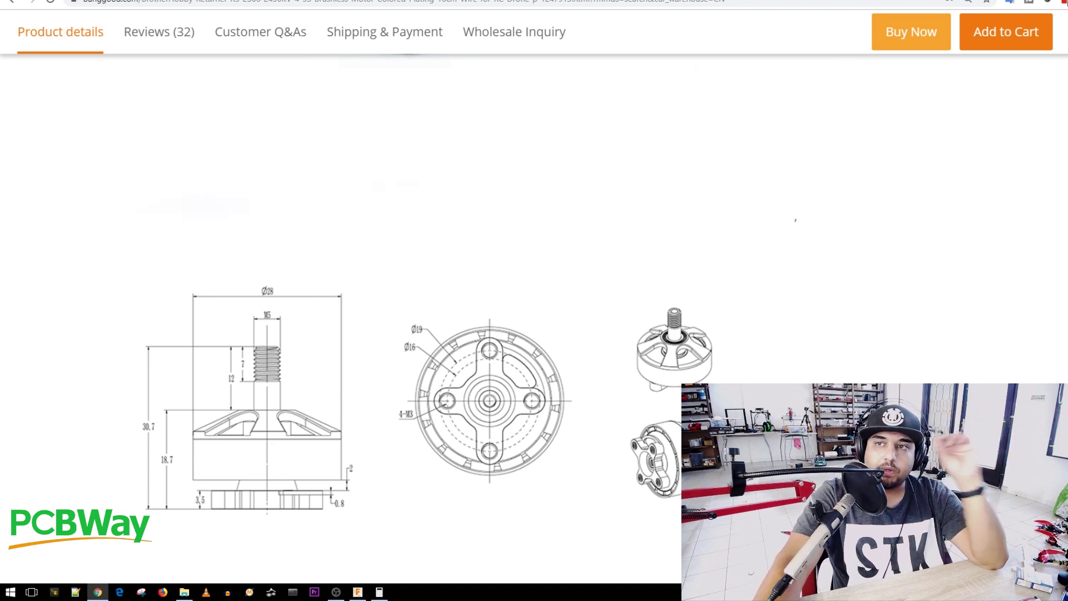
# Step: Switch to Fusion 360 and open the sketch with the arm and large motor circle for editing
pyautogui.hotkey('alt', 'Tab')
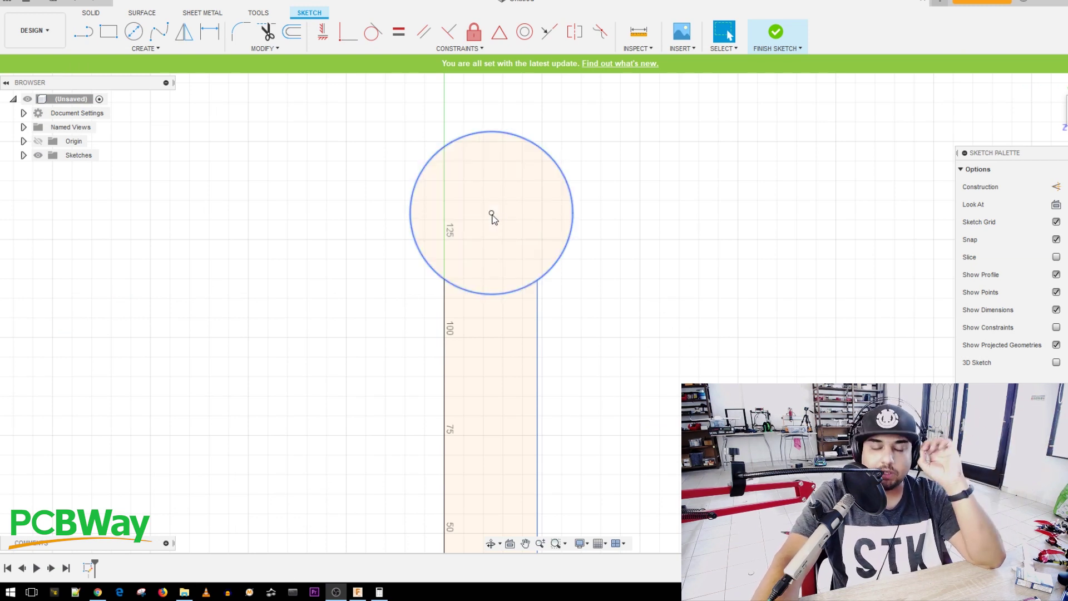
pyautogui.moveTo(493, 217); pyautogui.dragTo(594, 238, button='right')
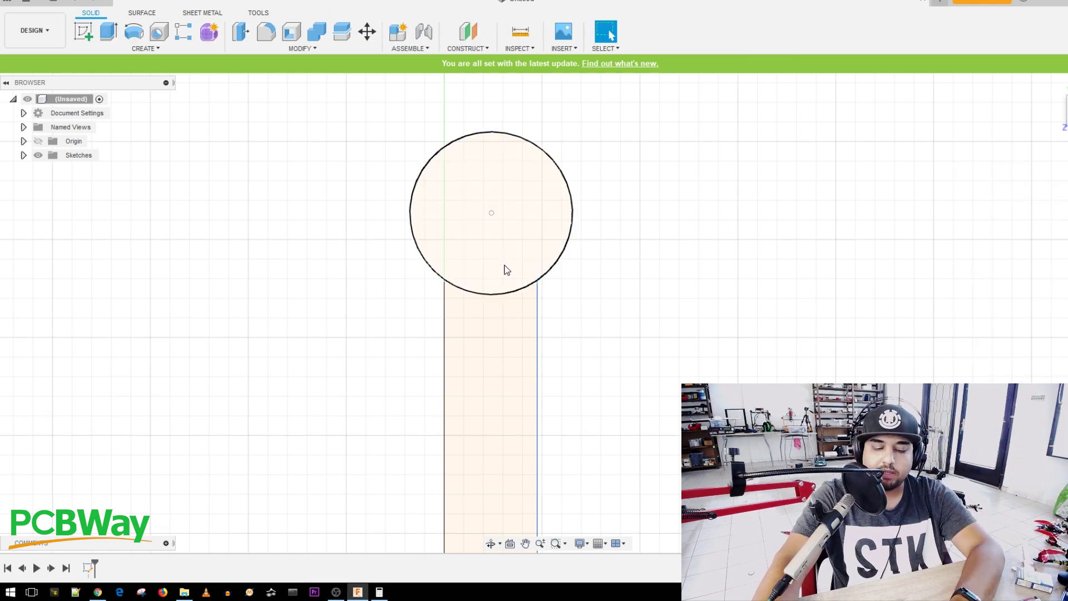
pyautogui.keyDown('shift'); pyautogui.moveTo(504, 266); pyautogui.dragTo(532, 223, button='middle'); pyautogui.keyUp('shift')
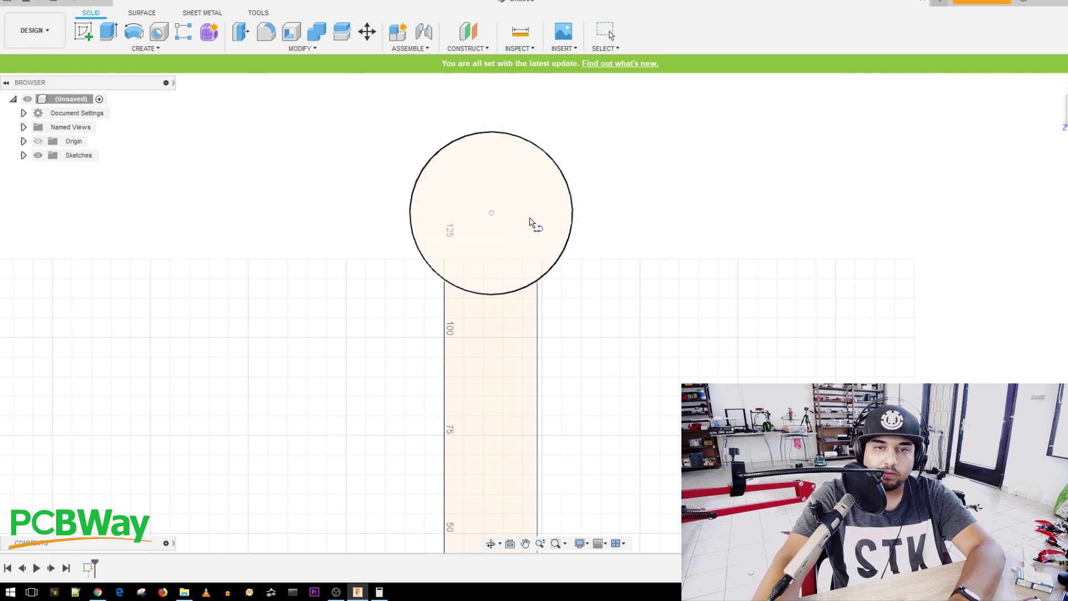
pyautogui.doubleClick(491, 310)
pyautogui.moveTo(554, 155); pyautogui.dragTo(550, 235, button='middle')
# Step: Draw a vertical line from the large circle's centre down past its edge into the arm
pyautogui.press('l')
pyautogui.scroll(-2, 543, 210)
pyautogui.scroll(5, 543, 210)
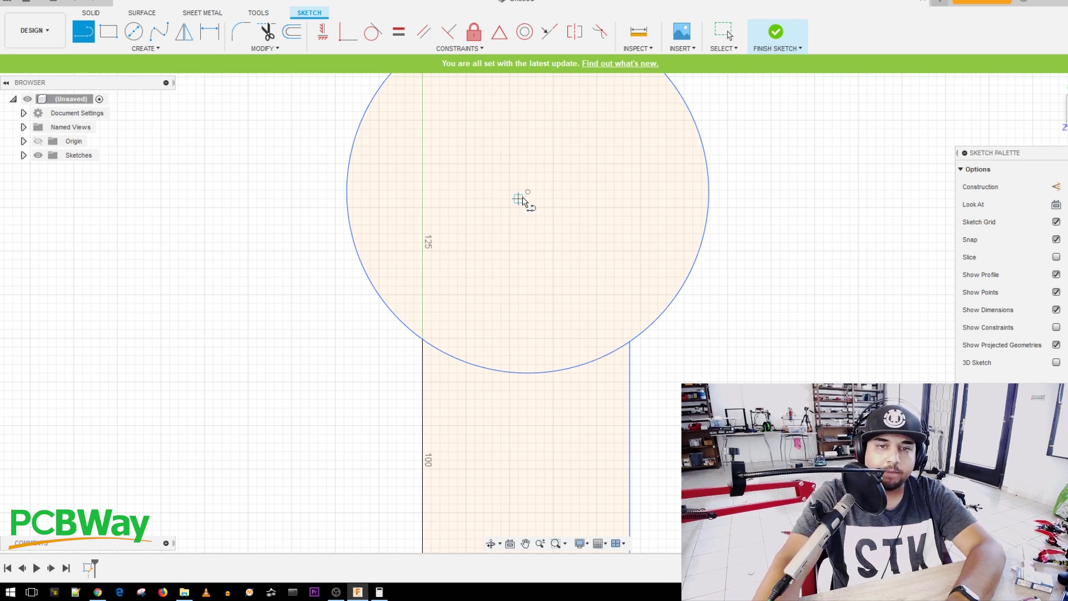
pyautogui.click(528, 192)
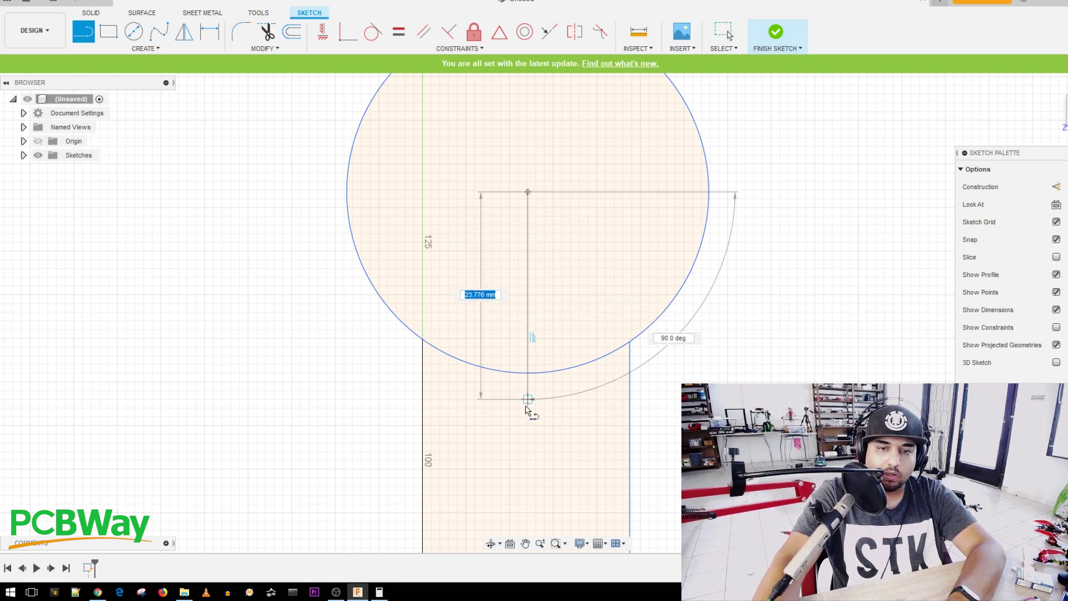
pyautogui.click(528, 434)
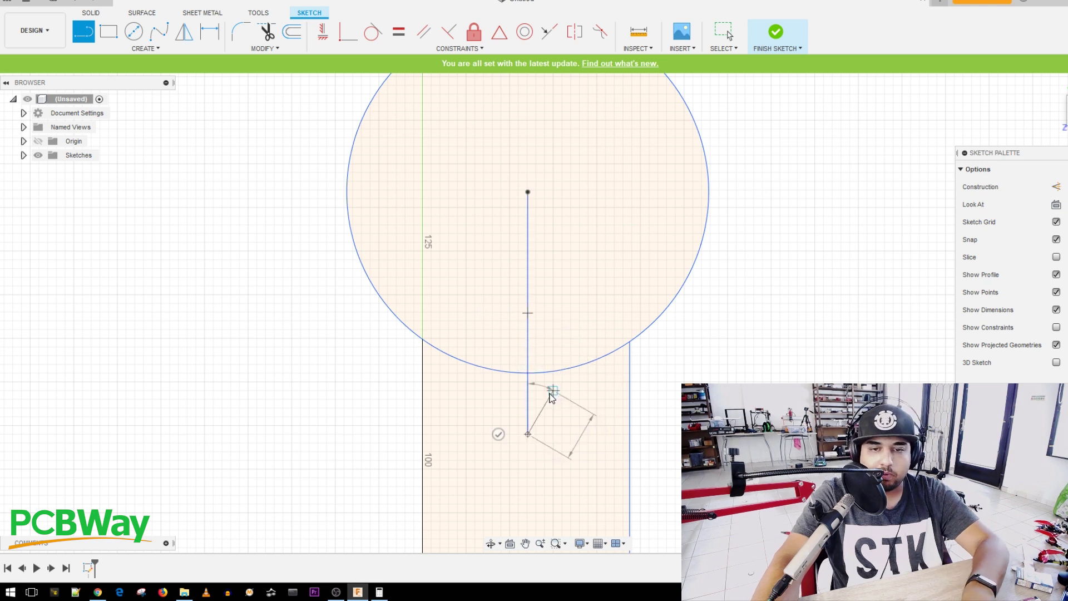
pyautogui.press('Escape')
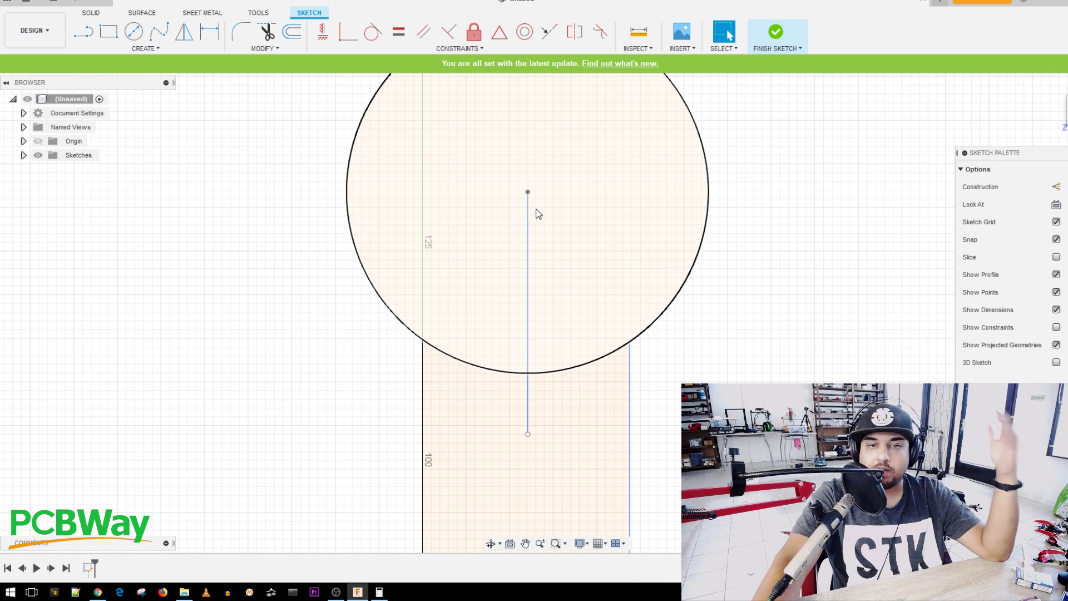
# Step: Draw a circle with a 16 mm diameter at the large circle's centre
pyautogui.press('c')
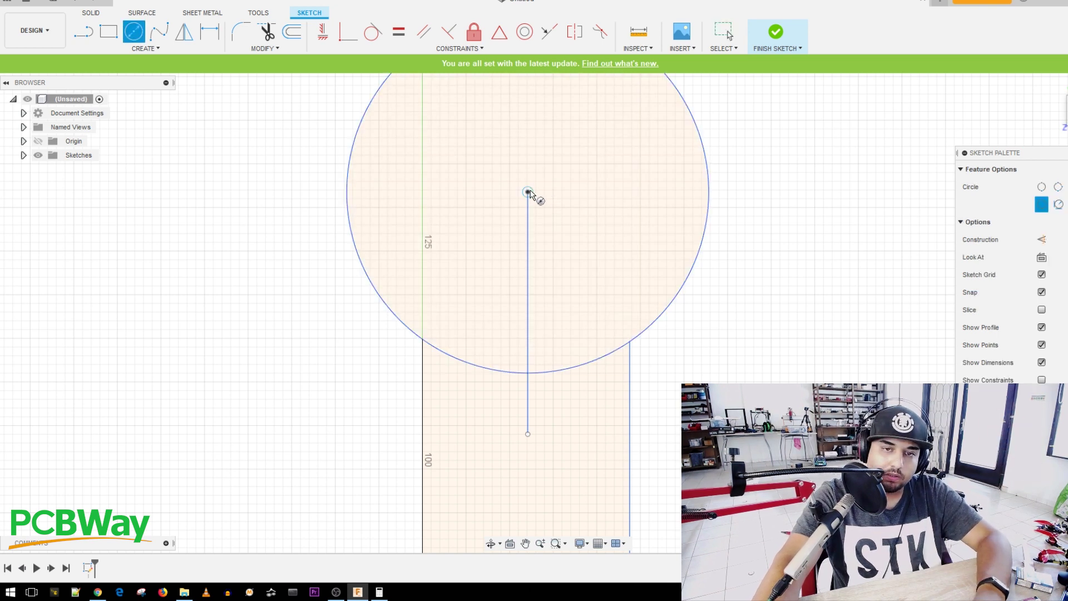
pyautogui.click(528, 192)
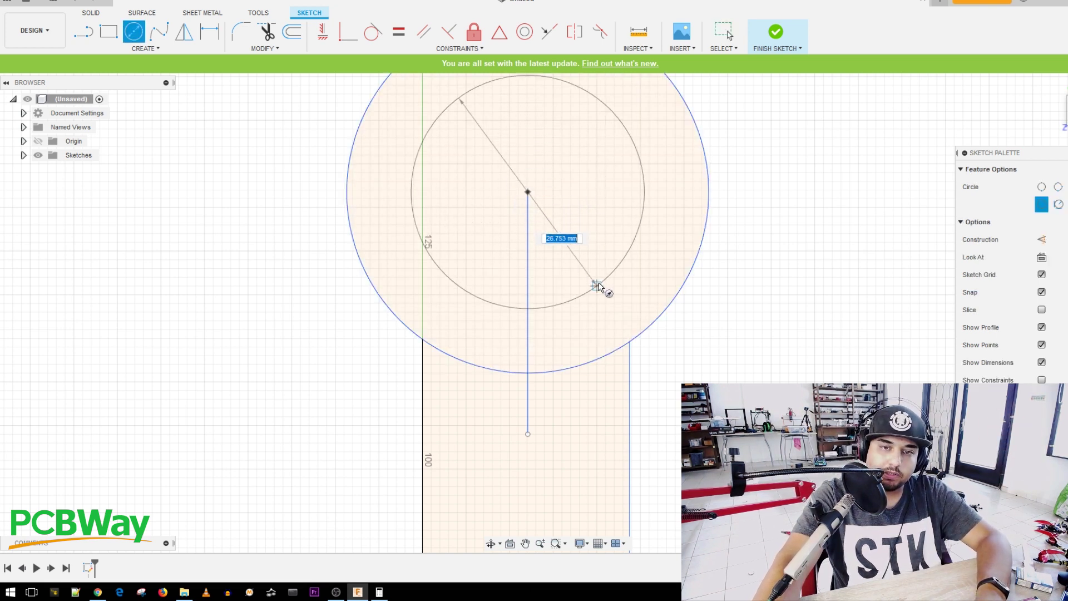
pyautogui.write('16')
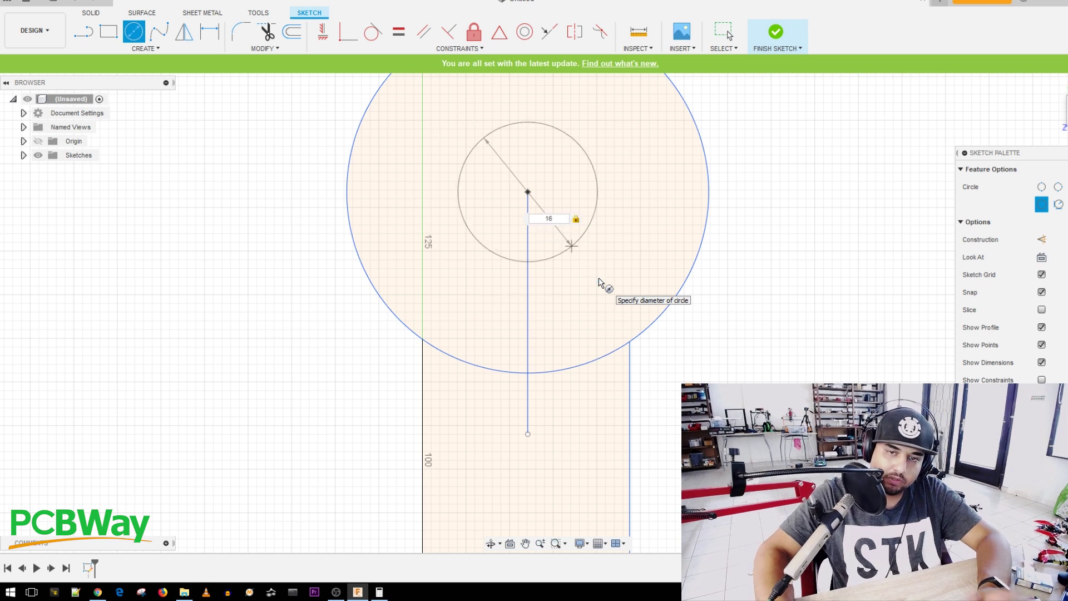
pyautogui.press('Return')
pyautogui.press('Escape')
# Step: Draw a second concentric circle with a 19 mm diameter at the same centre point
pyautogui.press('c')
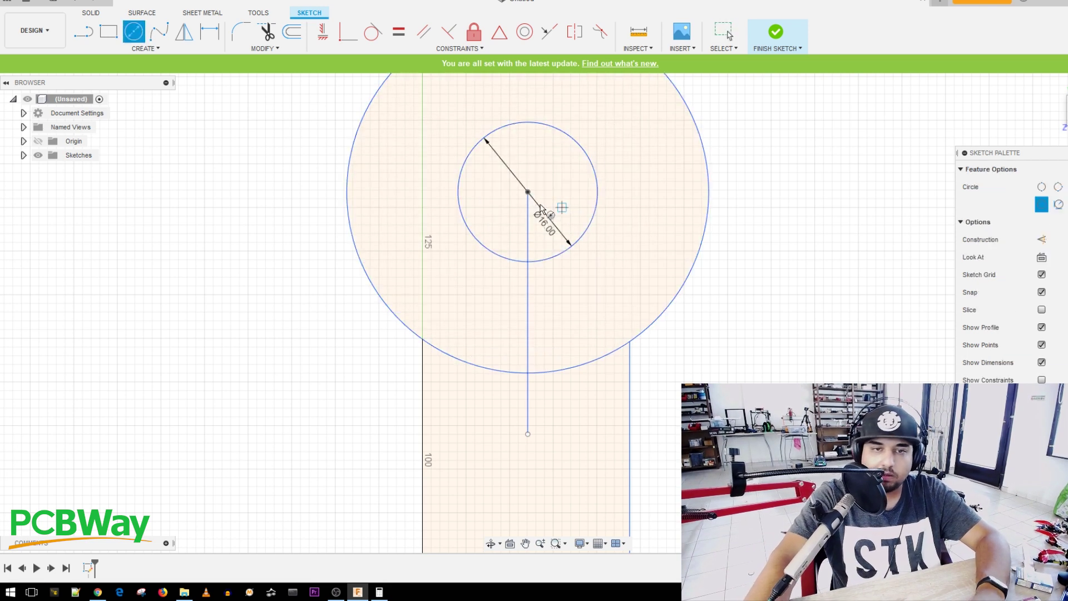
pyautogui.click(528, 193)
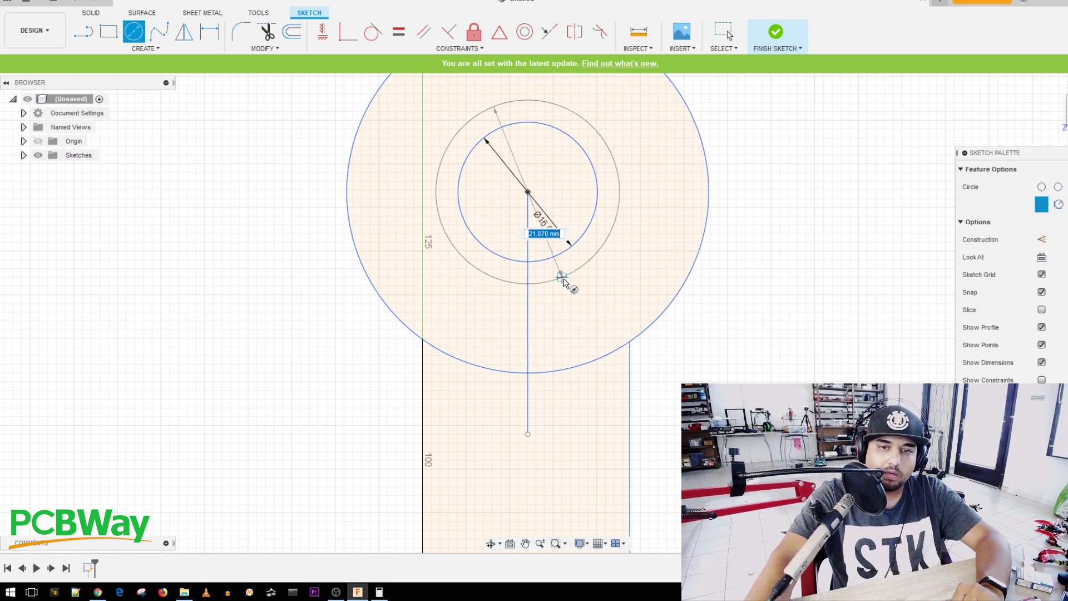
pyautogui.write('19')
pyautogui.press('Return')
pyautogui.press('Escape')
# Step: Rearrange the 16 mm and 19 mm diameter dimension labels so they sit apart inside the circles
pyautogui.scroll(2, 509, 262)
pyautogui.scroll(2, 512, 261)
pyautogui.moveTo(590, 217); pyautogui.dragTo(628, 170)
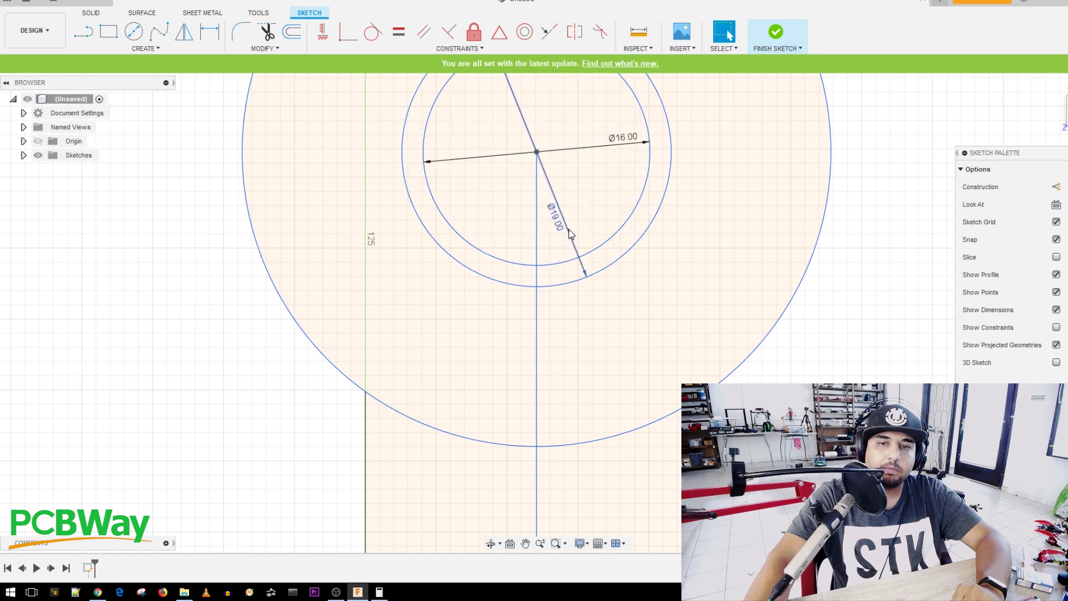
pyautogui.moveTo(575, 234); pyautogui.dragTo(622, 192)
pyautogui.moveTo(623, 136); pyautogui.dragTo(601, 99)
pyautogui.scroll(2, 624, 201)
pyautogui.scroll(-2, 627, 206)
pyautogui.moveTo(579, 209); pyautogui.dragTo(596, 317, button='middle')
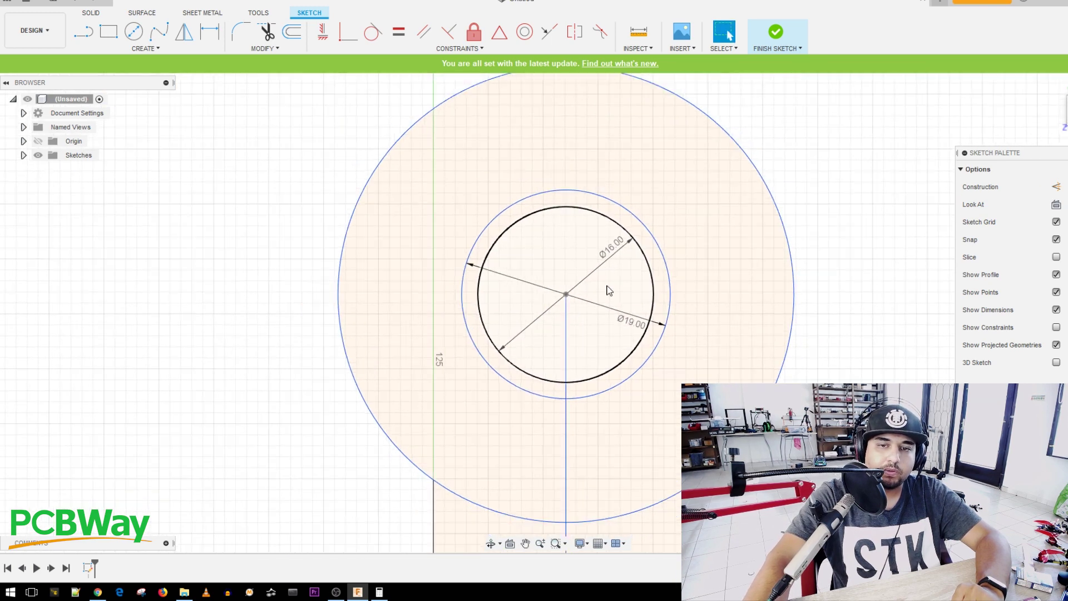
# Step: Delete the diameter dimensions of the two inner circles
pyautogui.scroll(1, 579, 314)
pyautogui.click(607, 311)
pyautogui.press('Delete')
pyautogui.click(590, 279)
pyautogui.press('Delete')
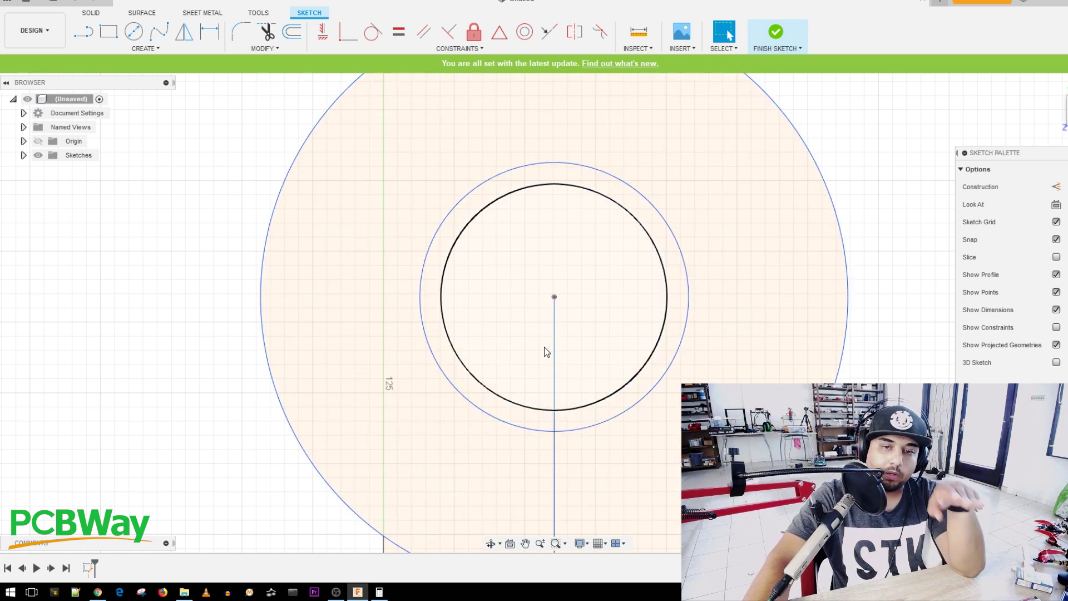
# Step: Switch to the Calculator and compute 360 / 4 for the angle between the four mounting holes
pyautogui.scroll(2, 546, 352)
pyautogui.scroll(-4, 554, 329)
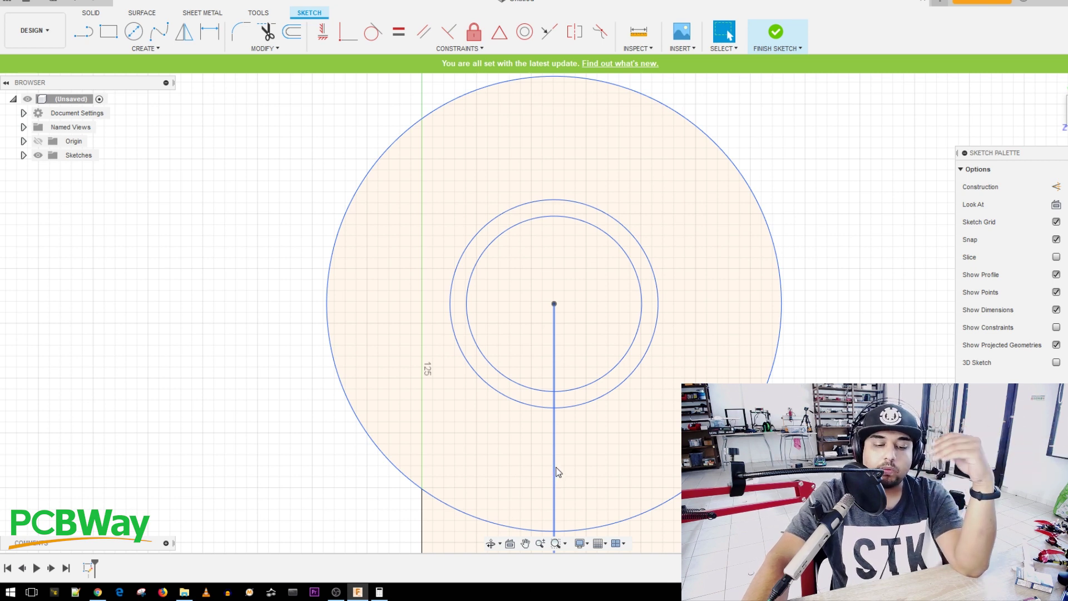
pyautogui.press('XF86Calculator')
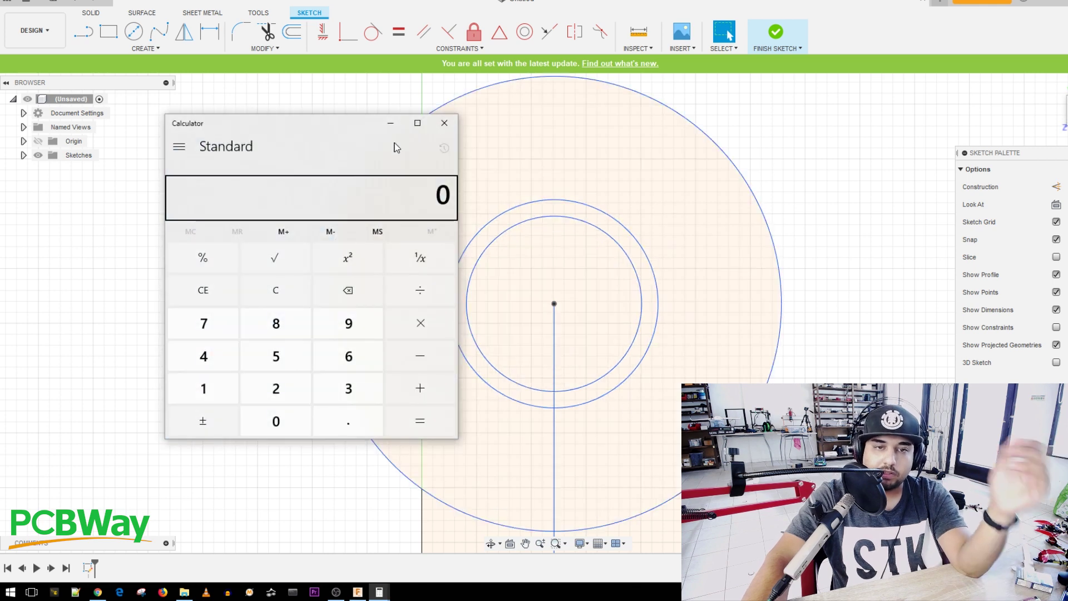
pyautogui.write('362')
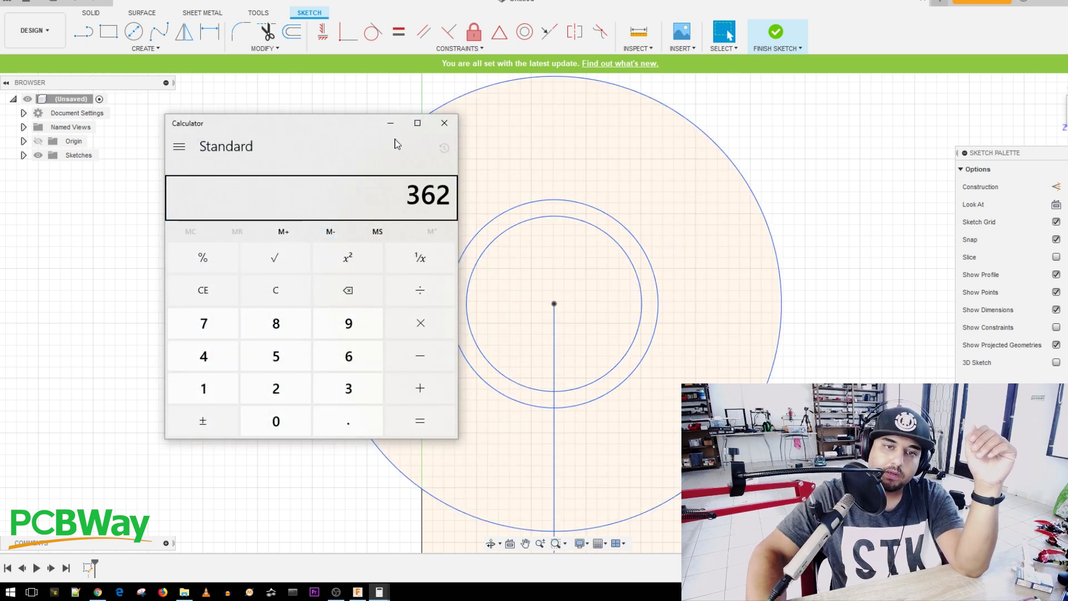
pyautogui.press('BackSpace')
pyautogui.write('0')
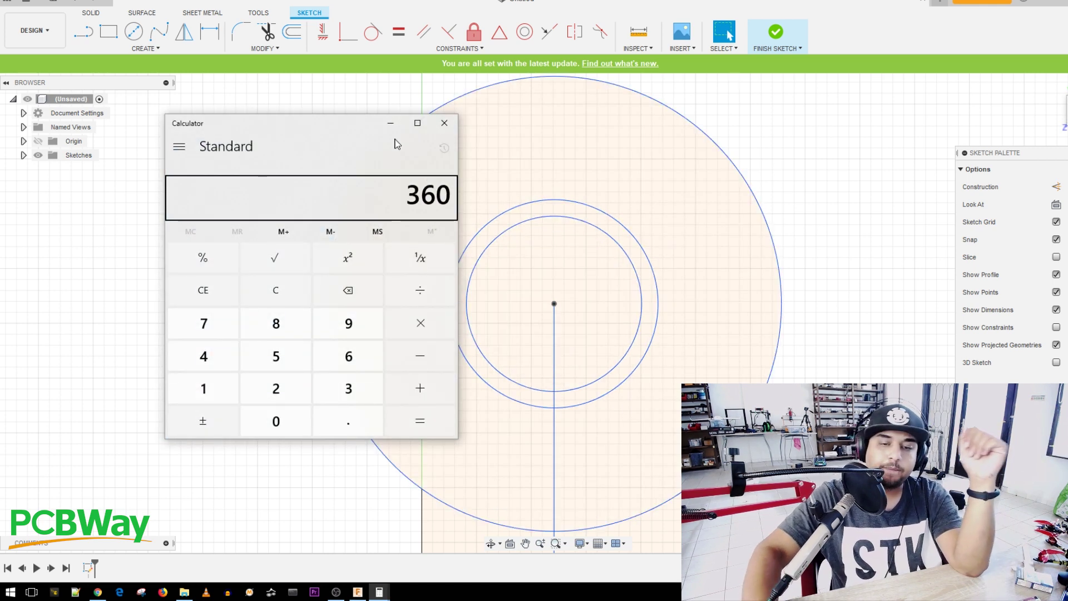
pyautogui.write('/4')
pyautogui.press('Return')
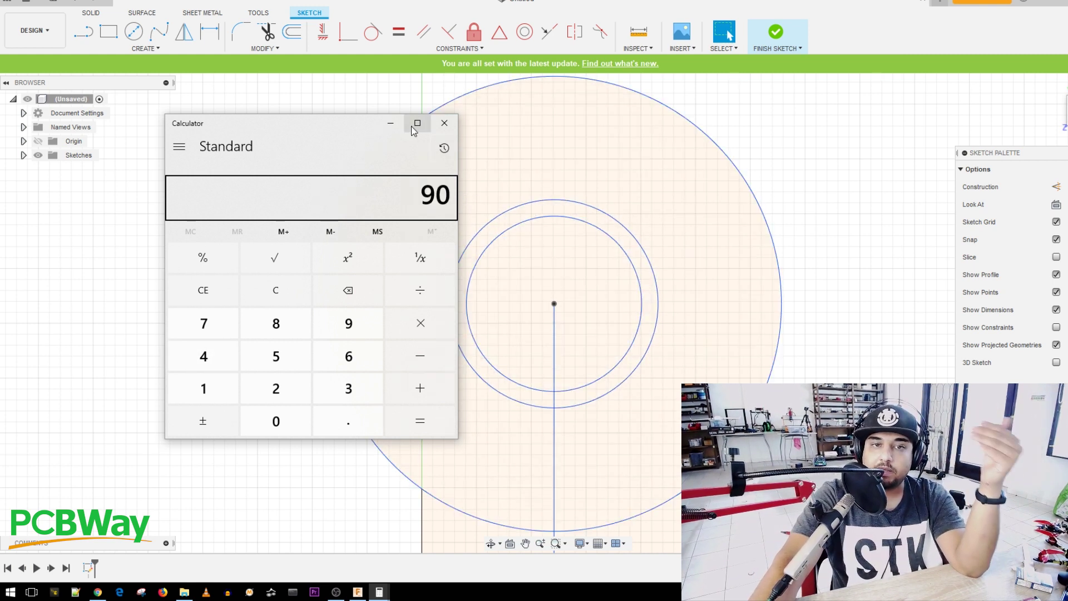
pyautogui.click(391, 123)
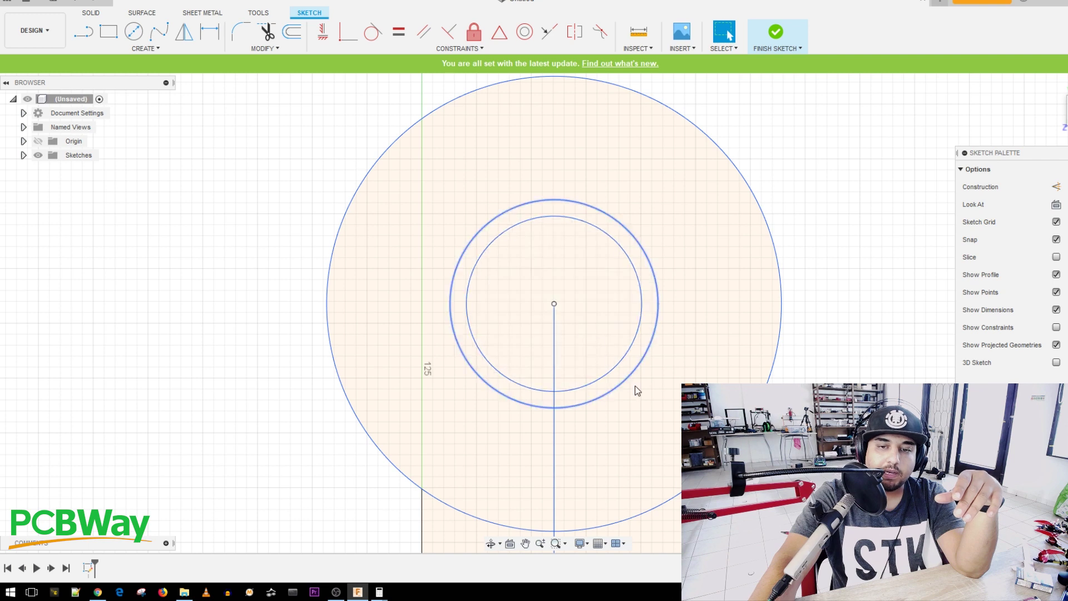
# Step: Draw a line about 15 mm long from the circles' centre toward the lower right, at 45° below the horizontal
pyautogui.press('l')
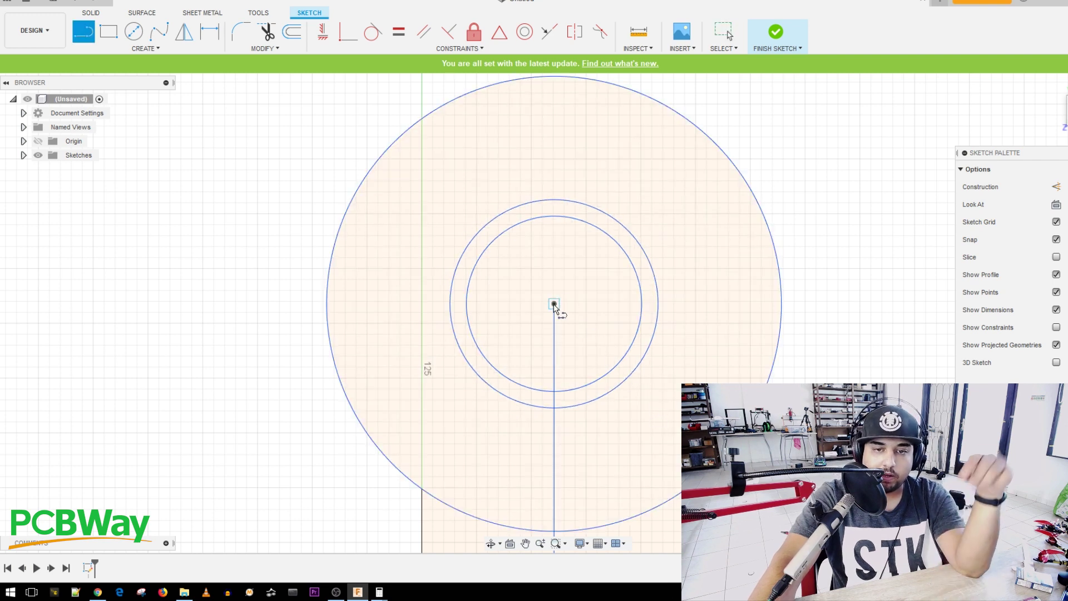
pyautogui.click(554, 304)
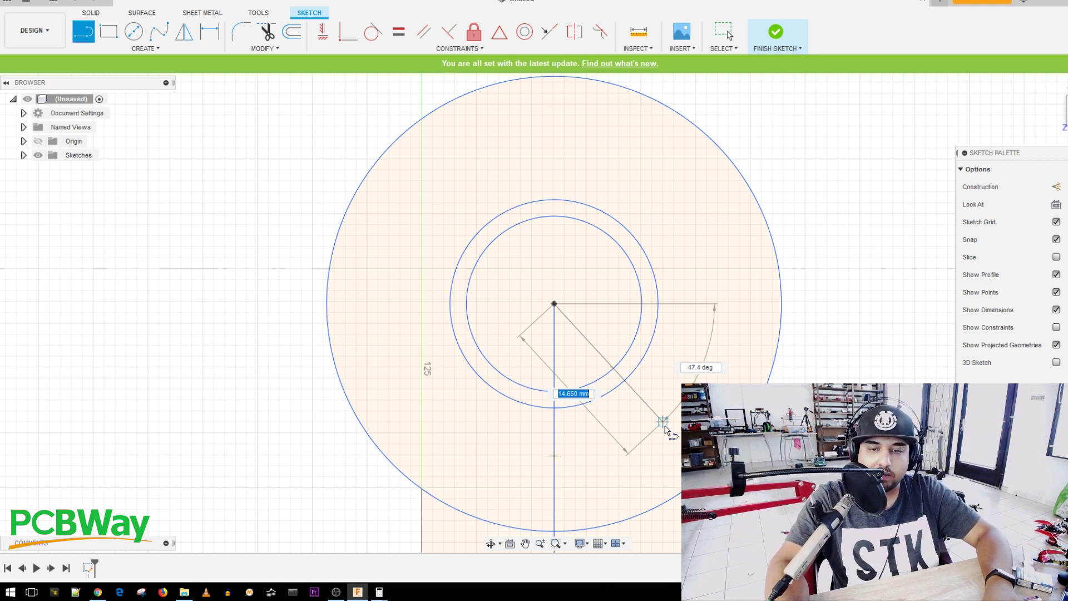
pyautogui.press('Tab')
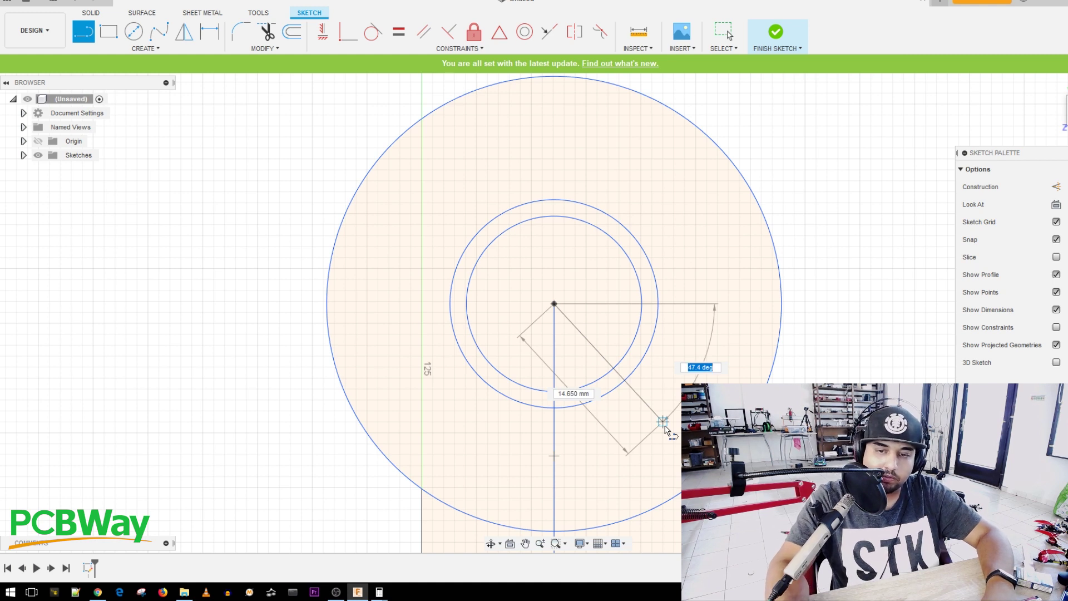
pyautogui.write('45')
pyautogui.press('Return')
pyautogui.press('Escape')
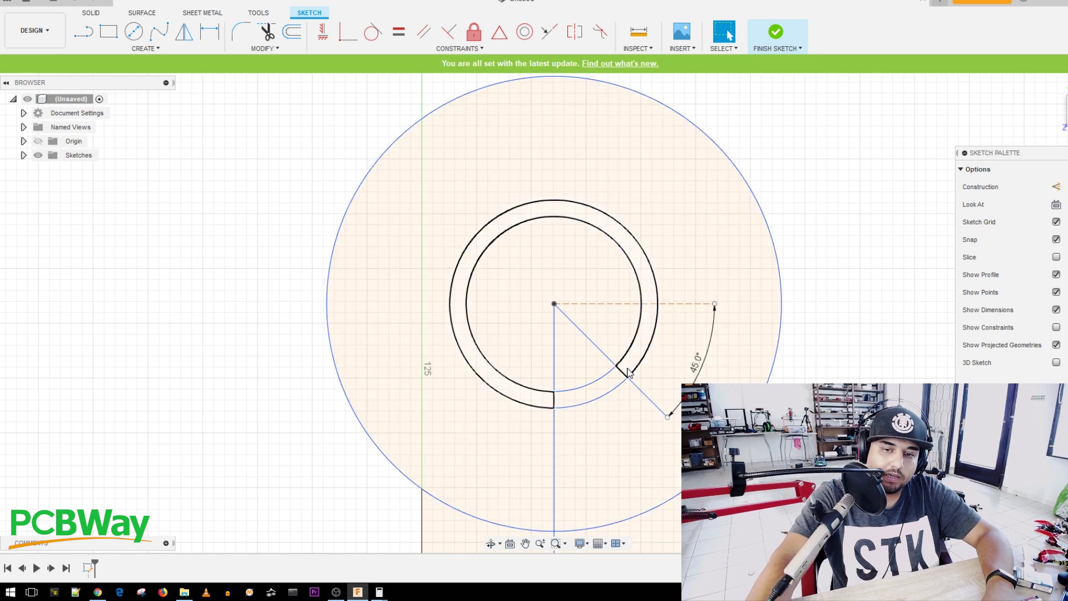
# Step: Draw a line about 15 mm long from the circles' centre toward the upper right, at 45° above the horizontal
pyautogui.scroll(3, 615, 361)
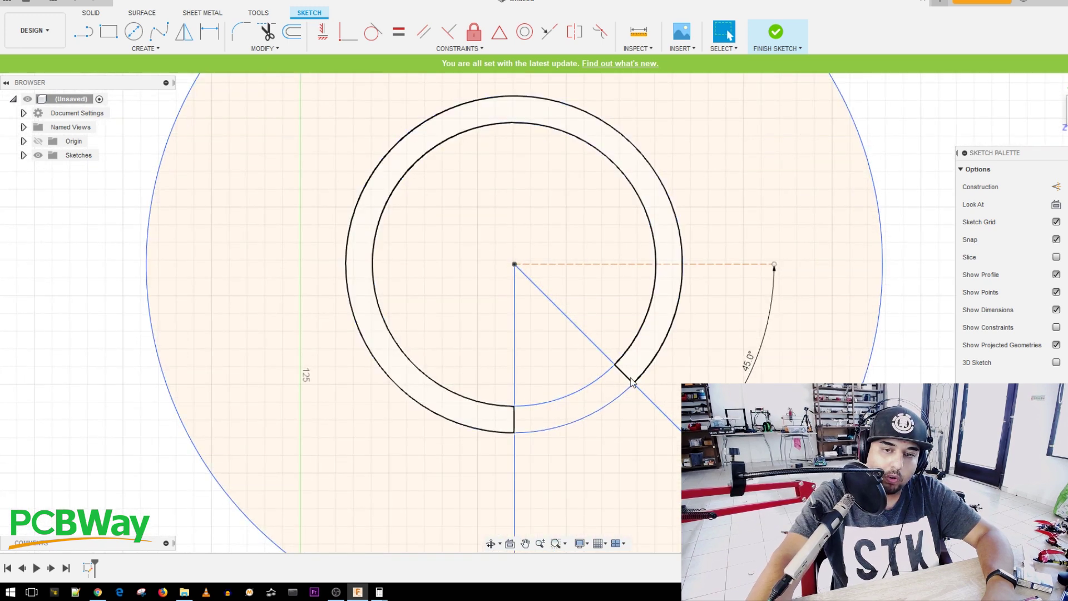
pyautogui.scroll(3, 634, 399)
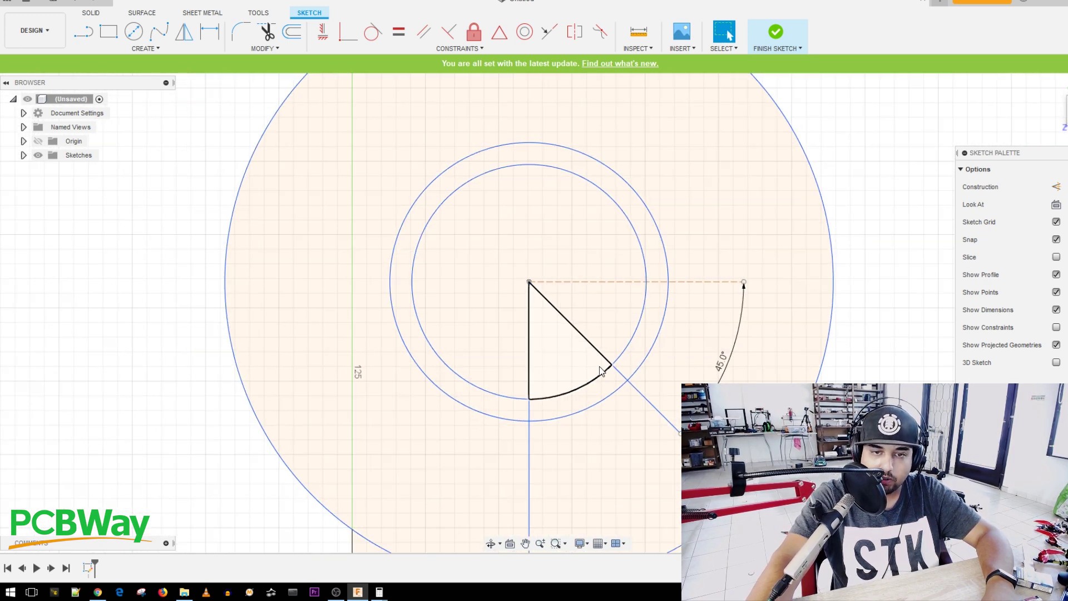
pyautogui.scroll(-5, 588, 342)
pyautogui.moveTo(587, 238); pyautogui.dragTo(576, 293, button='middle')
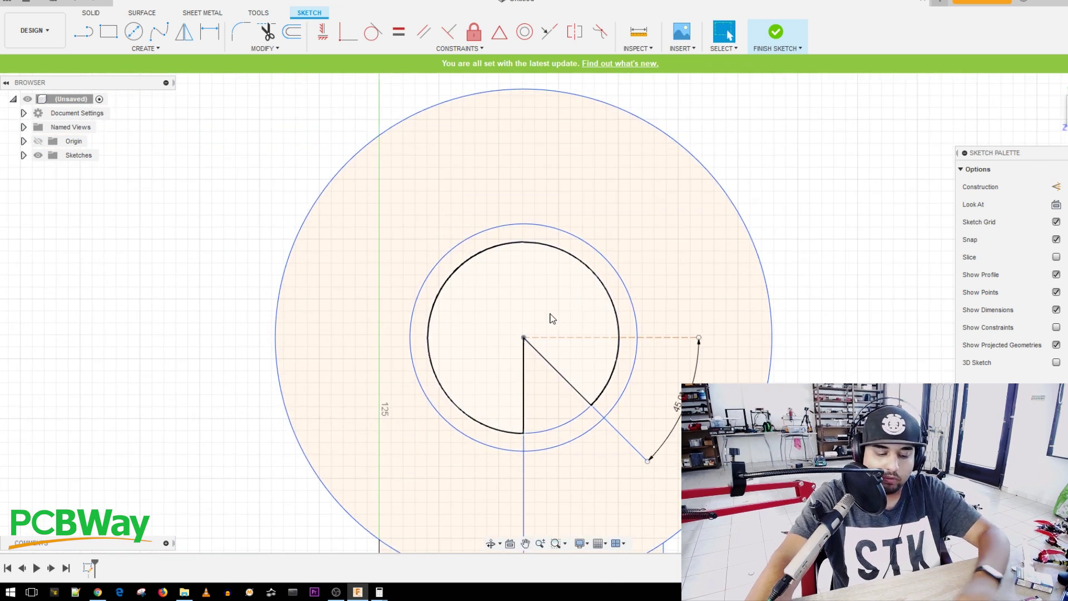
pyautogui.press('l')
pyautogui.click(523, 337)
pyautogui.press('Tab')
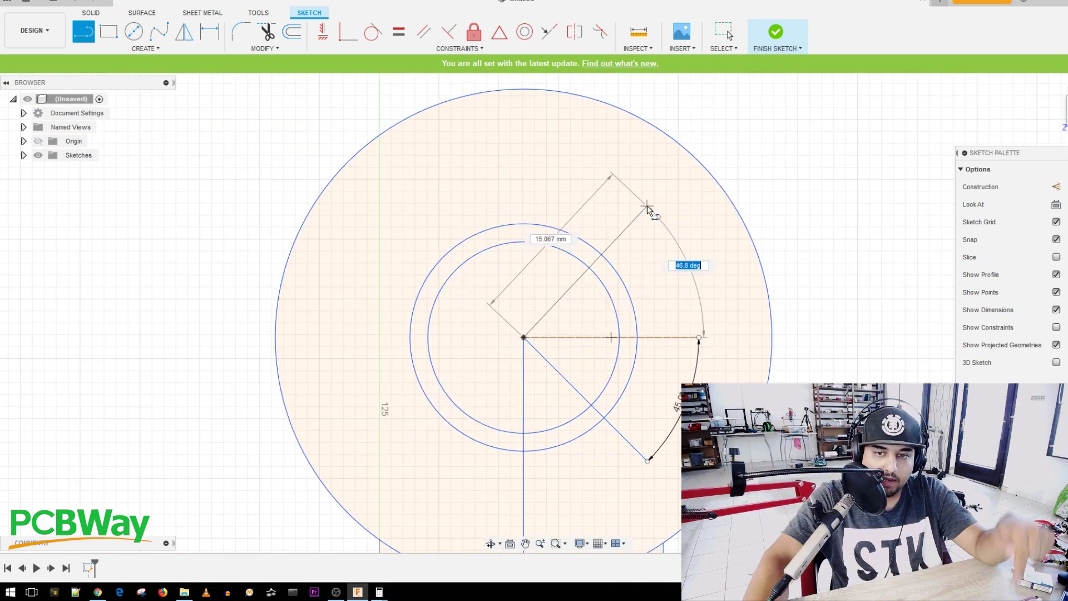
pyautogui.write('45')
pyautogui.click(651, 211)
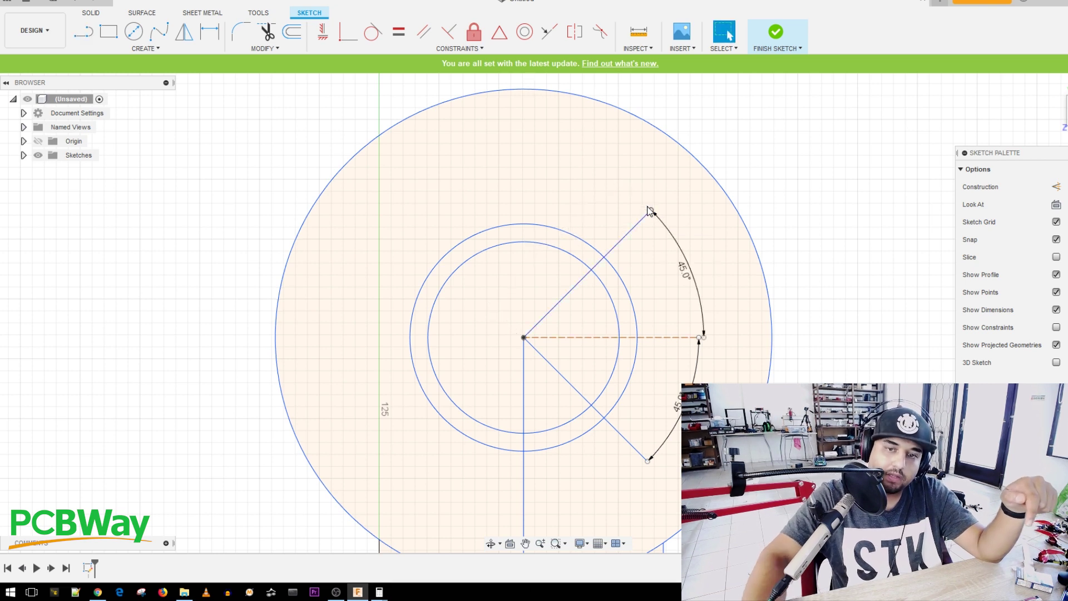
pyautogui.press('Escape')
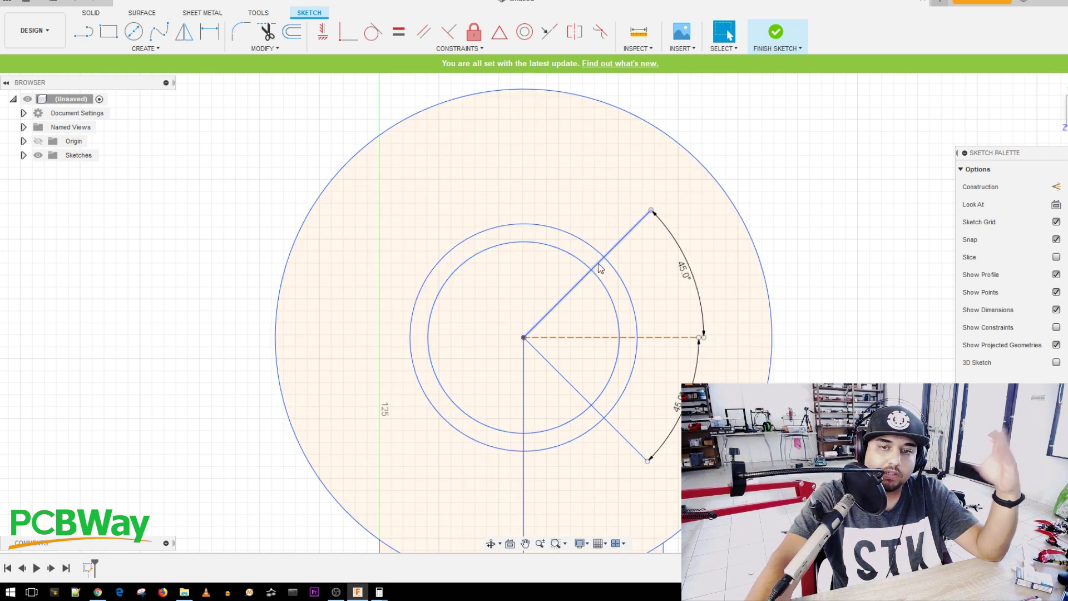
# Step: Draw a line about 15 mm long from the circles' centre toward the upper left, at 135° to the horizontal
pyautogui.press('l')
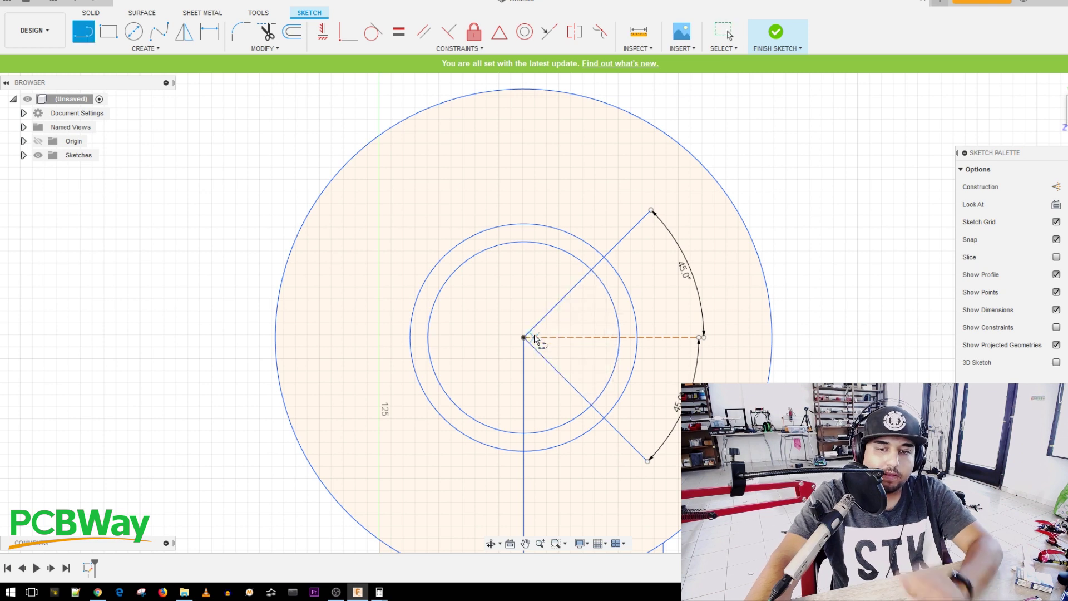
pyautogui.click(524, 338)
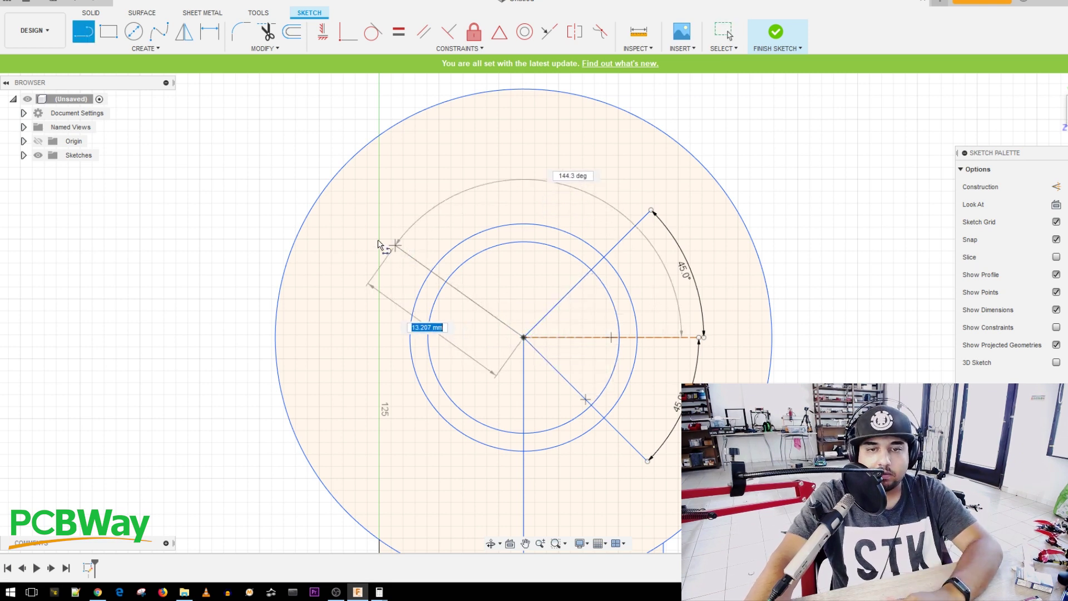
pyautogui.press('Tab')
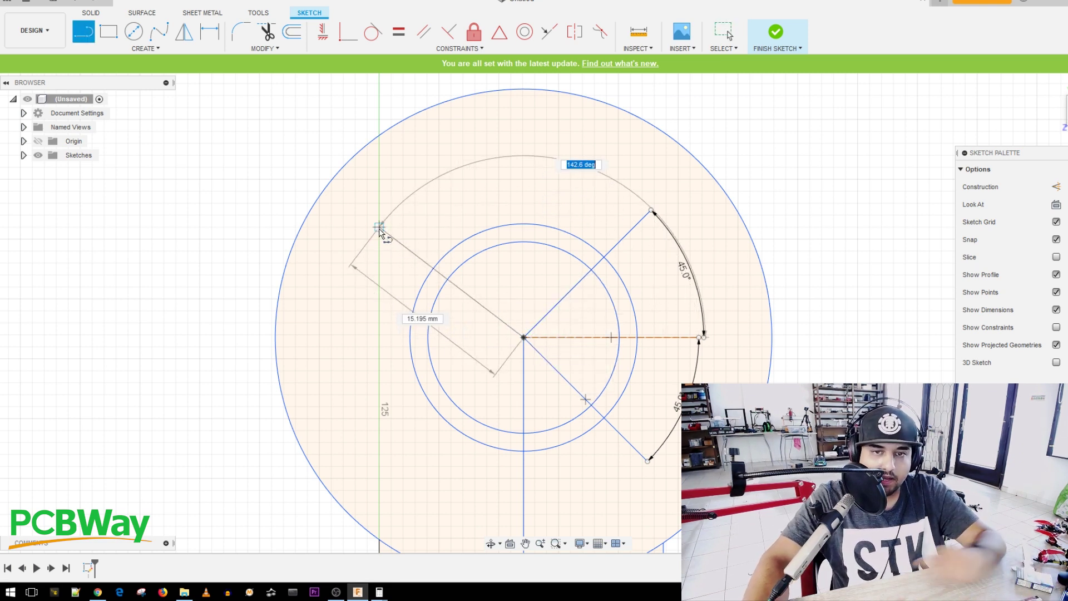
pyautogui.write('135')
pyautogui.press('Return')
pyautogui.press('Escape')
# Step: Draw a line about 17 mm long from the circles' centre toward the lower left, at 135° below the horizontal reference
pyautogui.press('l')
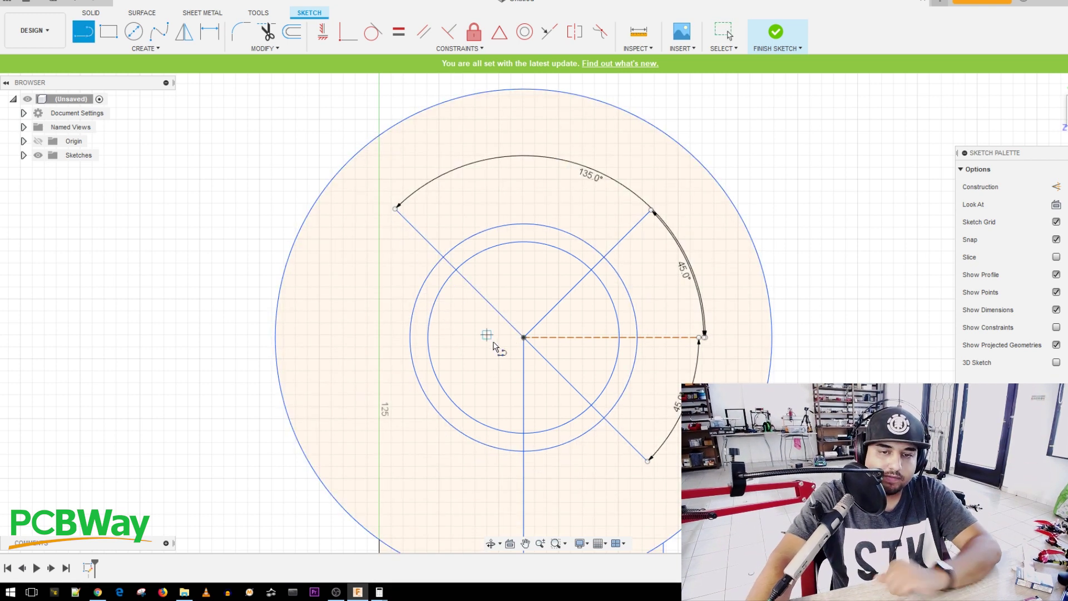
pyautogui.click(523, 337)
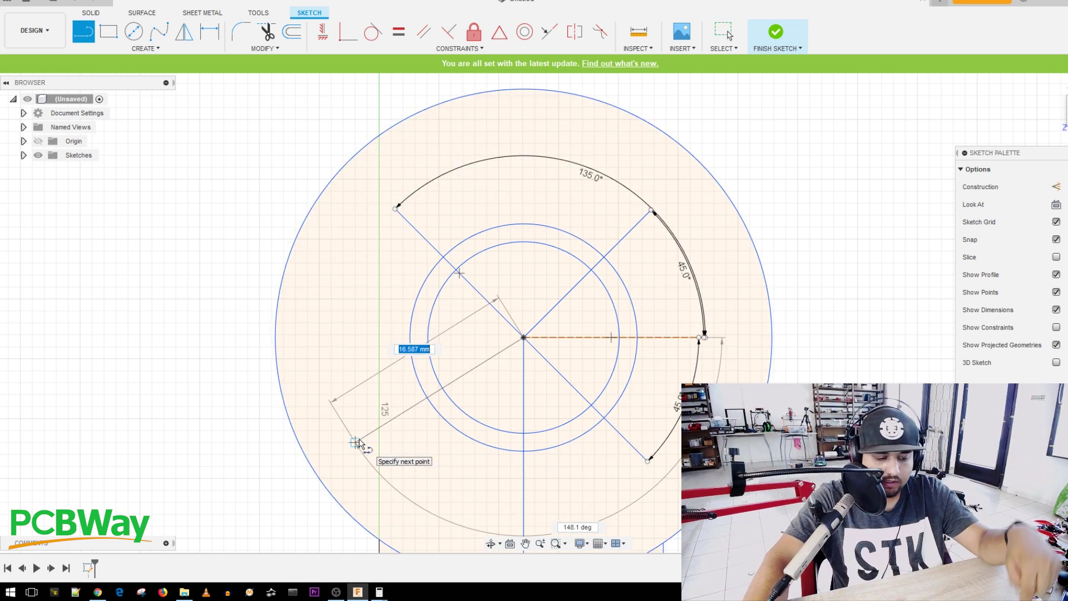
pyautogui.press('Tab')
pyautogui.write('1')
pyautogui.press('Return')
pyautogui.press('Escape')
# Step: Delete the vertical line below the centre point and the angle dimensions of the diagonal lines
pyautogui.scroll(2, 579, 428)
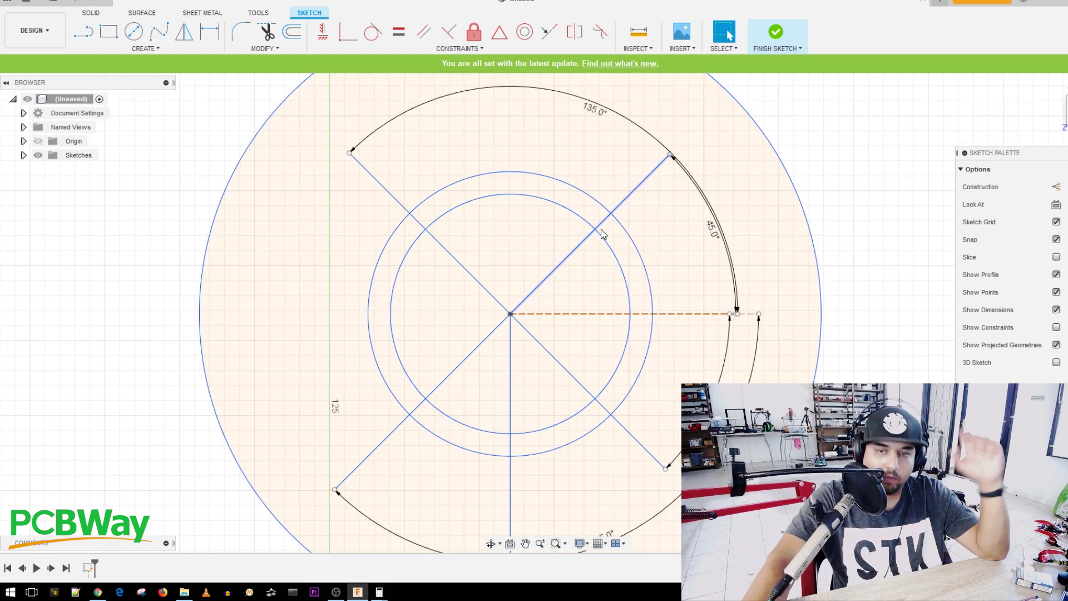
pyautogui.click(510, 478)
pyautogui.press('Delete')
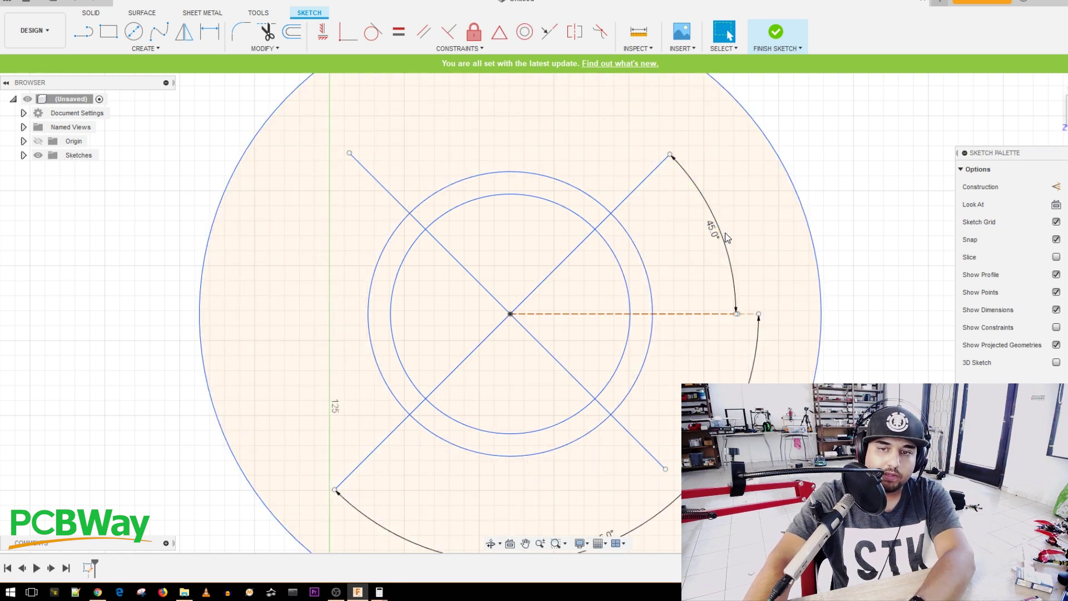
pyautogui.click(731, 259)
pyautogui.press('Delete')
pyautogui.scroll(-2, 544, 467)
pyautogui.moveTo(518, 482); pyautogui.dragTo(544, 467, button='middle')
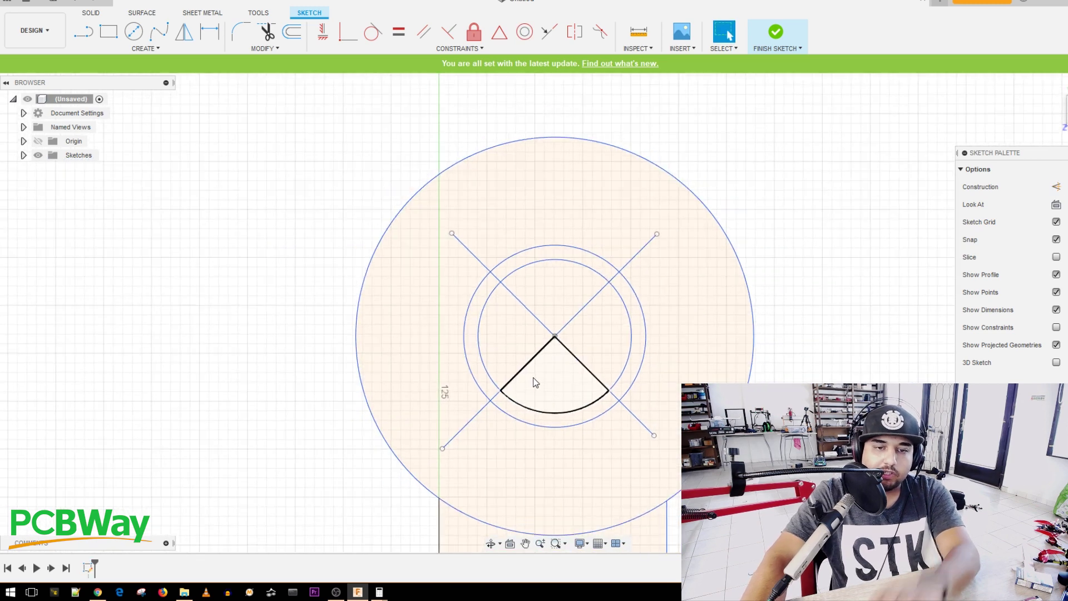
# Step: Draw a 3.2 mm diameter circle centred where the lower-right diagonal line crosses the inner 16 mm circle
pyautogui.scroll(4, 534, 376)
pyautogui.press('Escape')
pyautogui.moveTo(535, 375)
pyautogui.mouseDown()
pyautogui.moveTo(623, 375)
pyautogui.moveTo(542, 277)
pyautogui.moveTo(543, 350)
pyautogui.moveTo(500, 349)
pyautogui.moveTo(540, 342)
pyautogui.moveTo(611, 377)
pyautogui.moveTo(576, 403)
pyautogui.mouseUp()
pyautogui.moveTo(576, 403); pyautogui.dragTo(543, 294, button='middle')
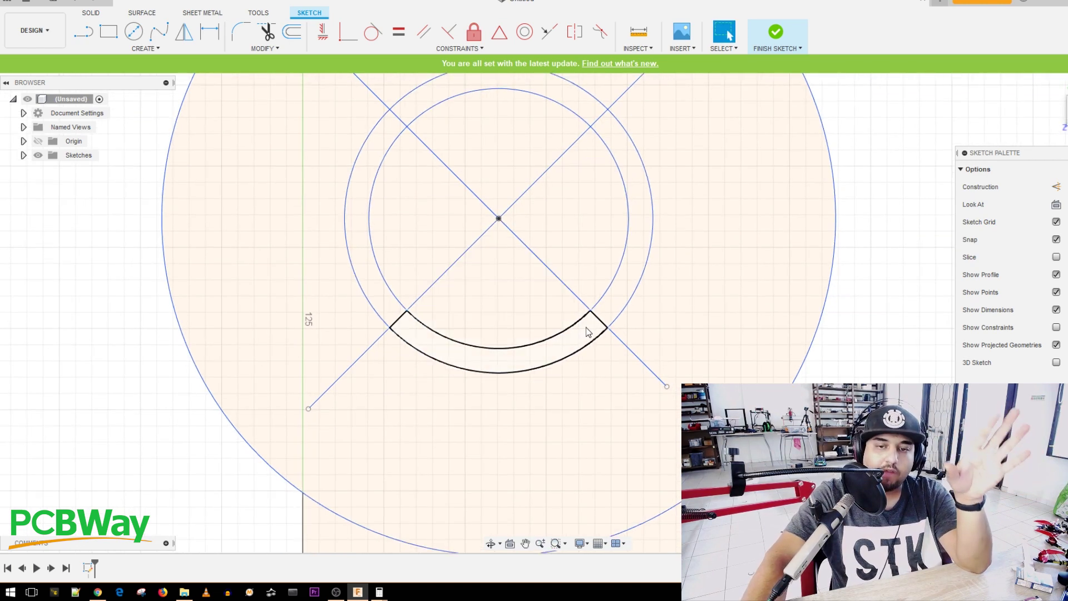
pyautogui.scroll(6, 592, 323)
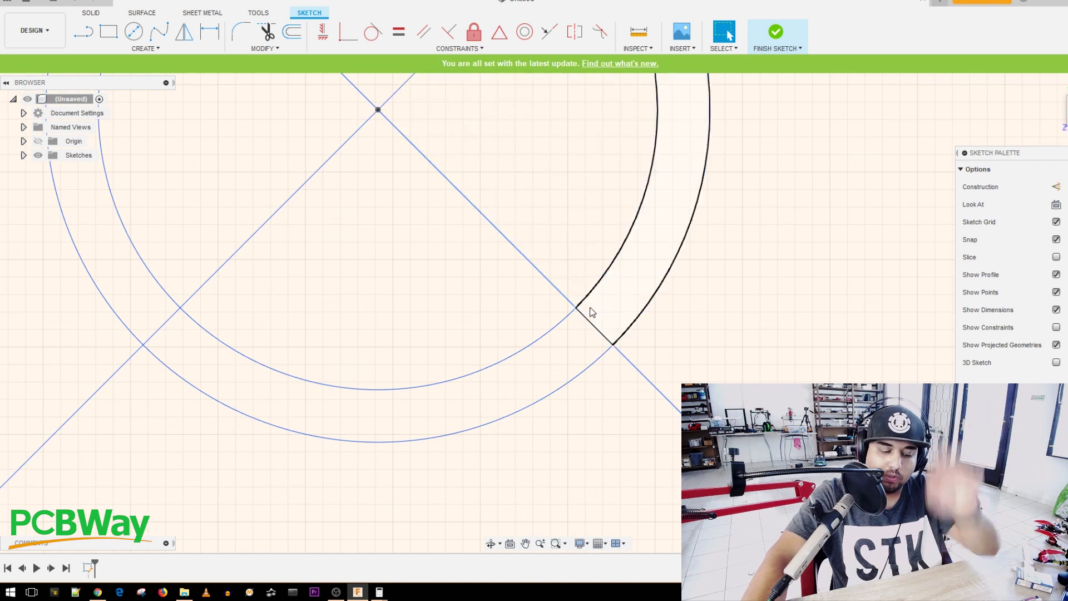
pyautogui.press('c')
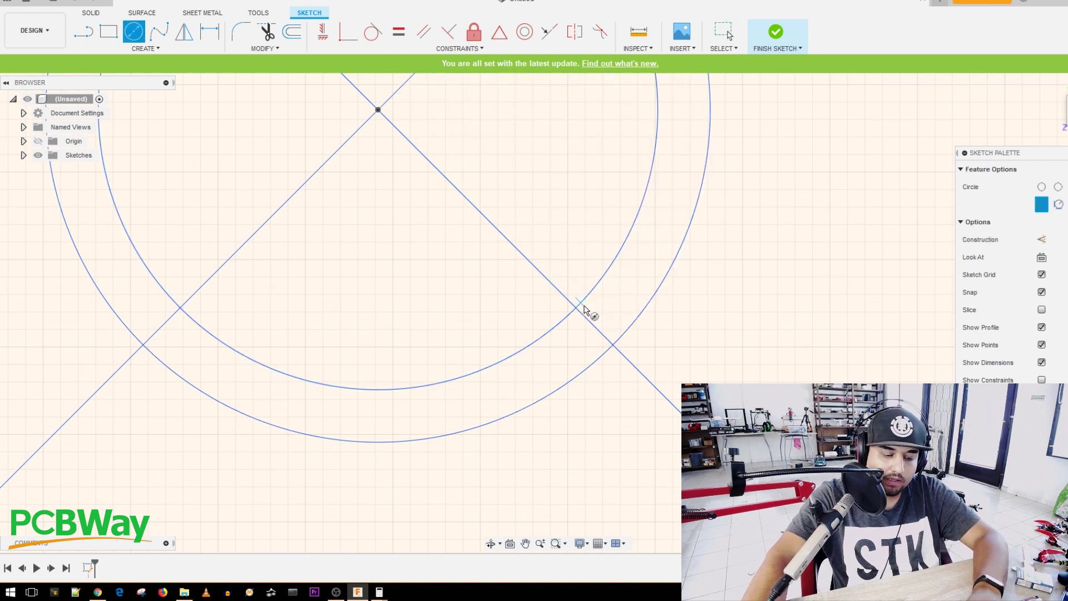
pyautogui.click(576, 310)
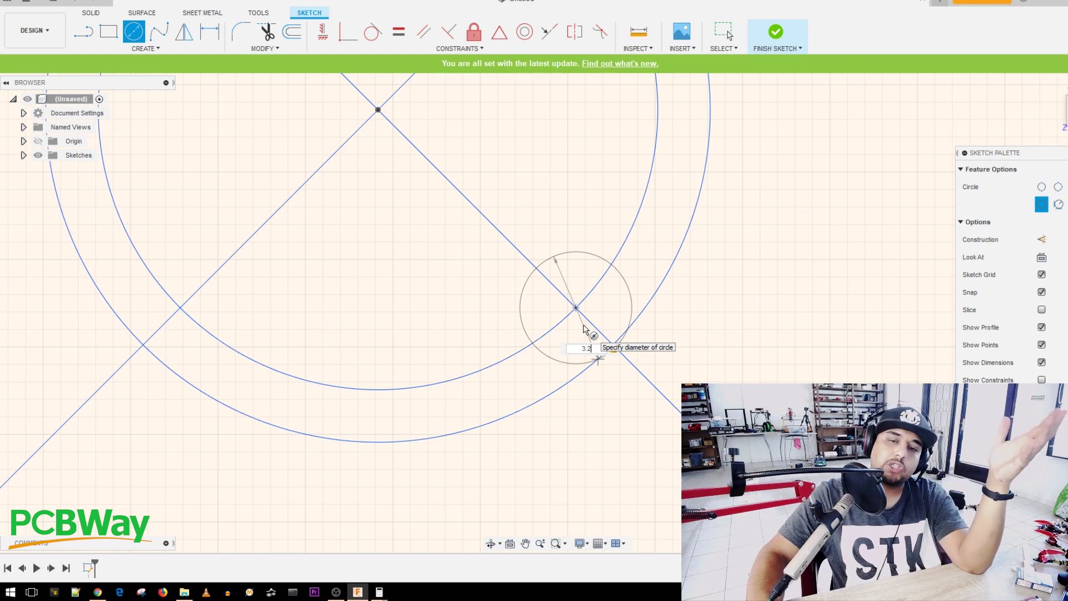
pyautogui.press('Return')
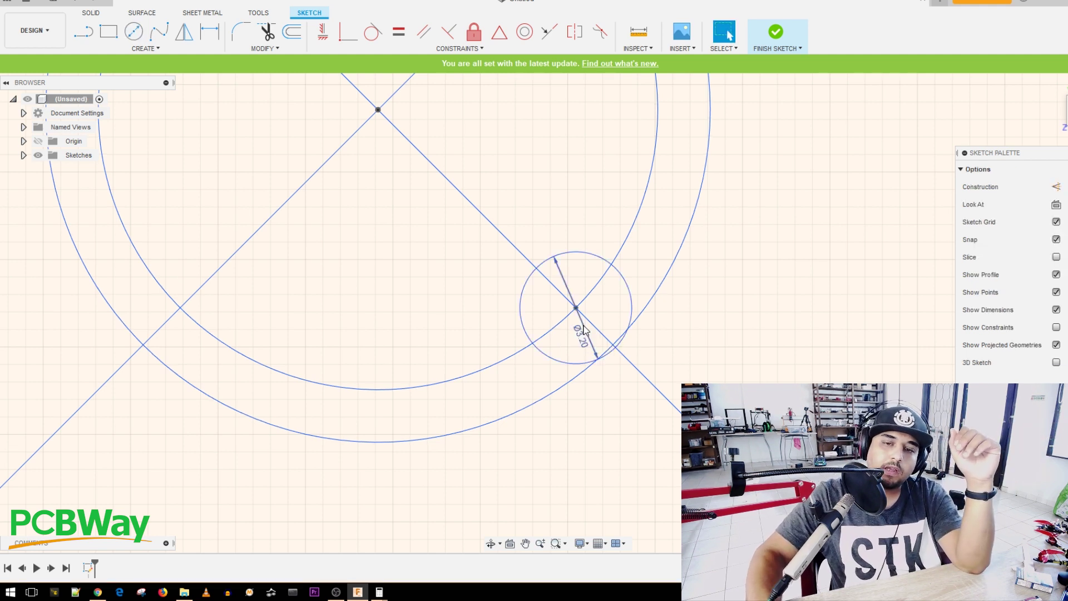
pyautogui.press('Escape')
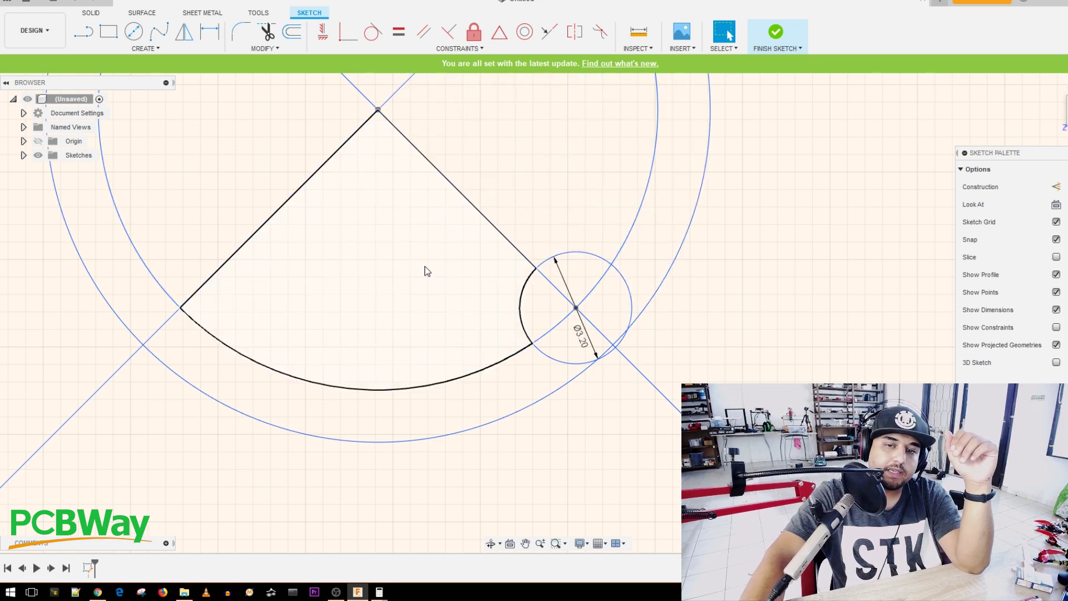
# Step: Draw a 3.2 mm diameter circle centred where the upper-left diagonal line crosses the inner 16 mm circle
pyautogui.scroll(-2, 430, 266)
pyautogui.moveTo(431, 266); pyautogui.dragTo(643, 354, button='middle')
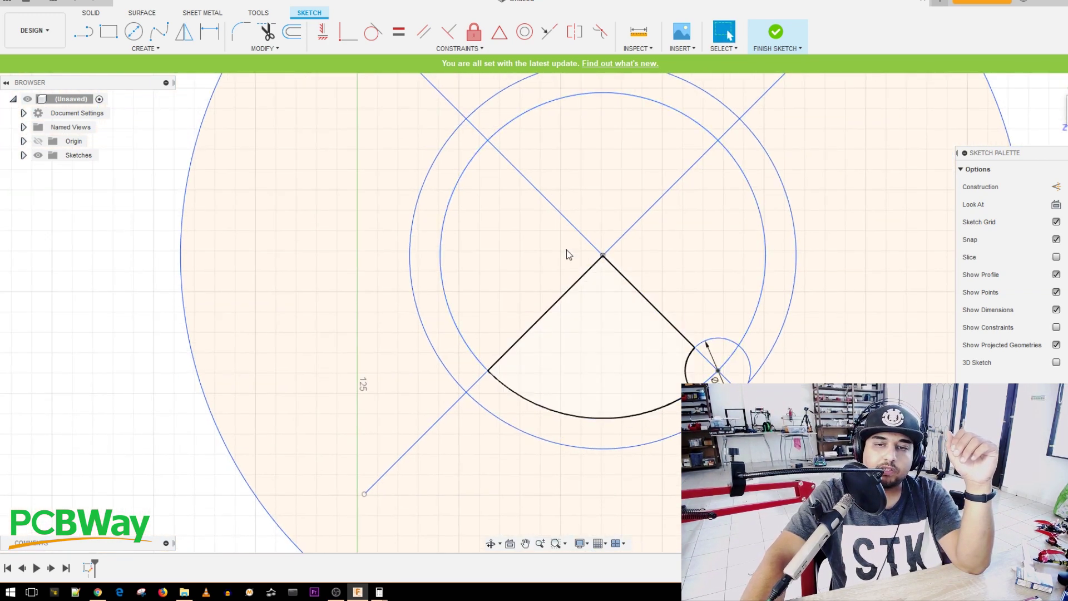
pyautogui.press('c')
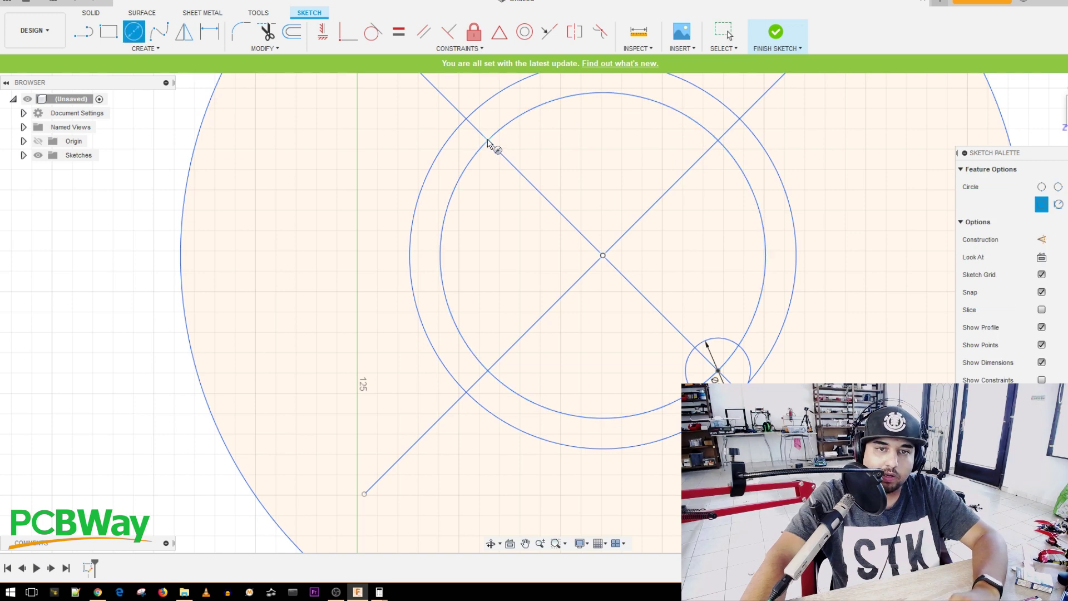
pyautogui.press('Escape')
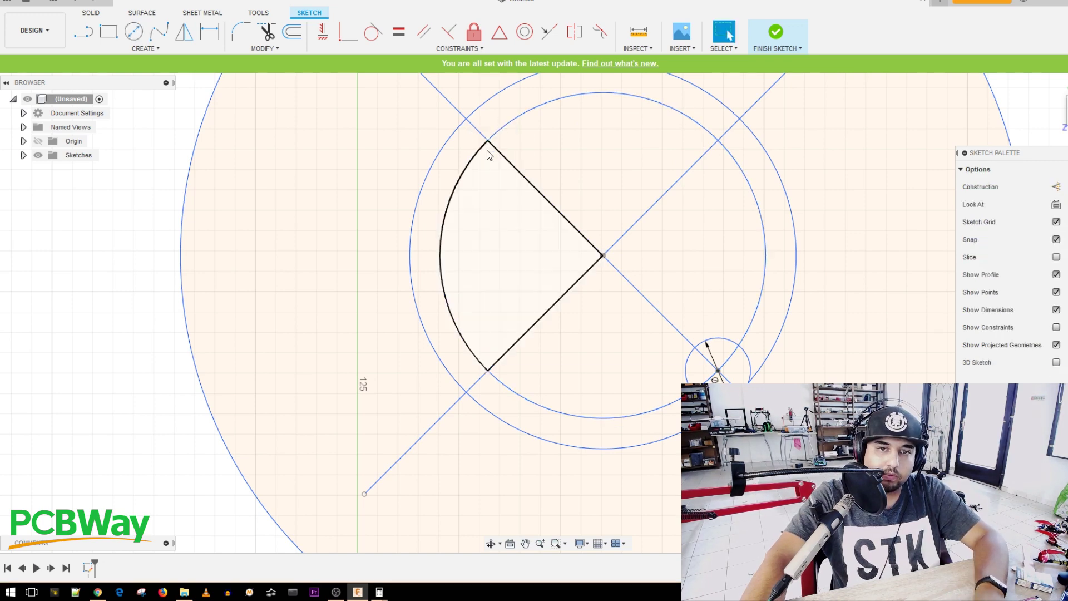
pyautogui.scroll(-2, 489, 148)
pyautogui.scroll(4, 490, 148)
pyautogui.scroll(5, 489, 148)
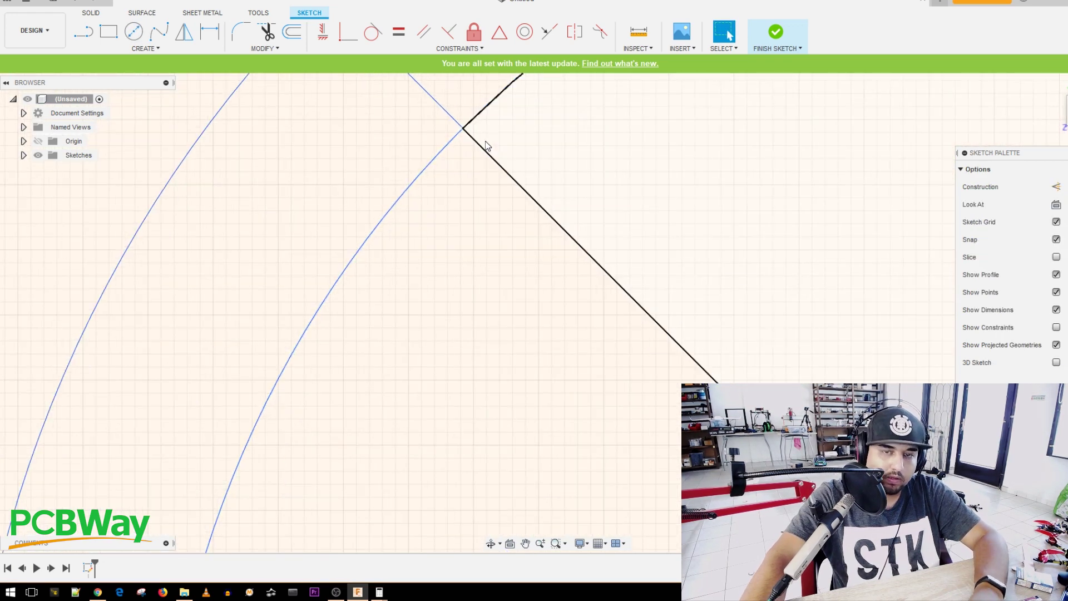
pyautogui.press('c')
pyautogui.click(462, 129)
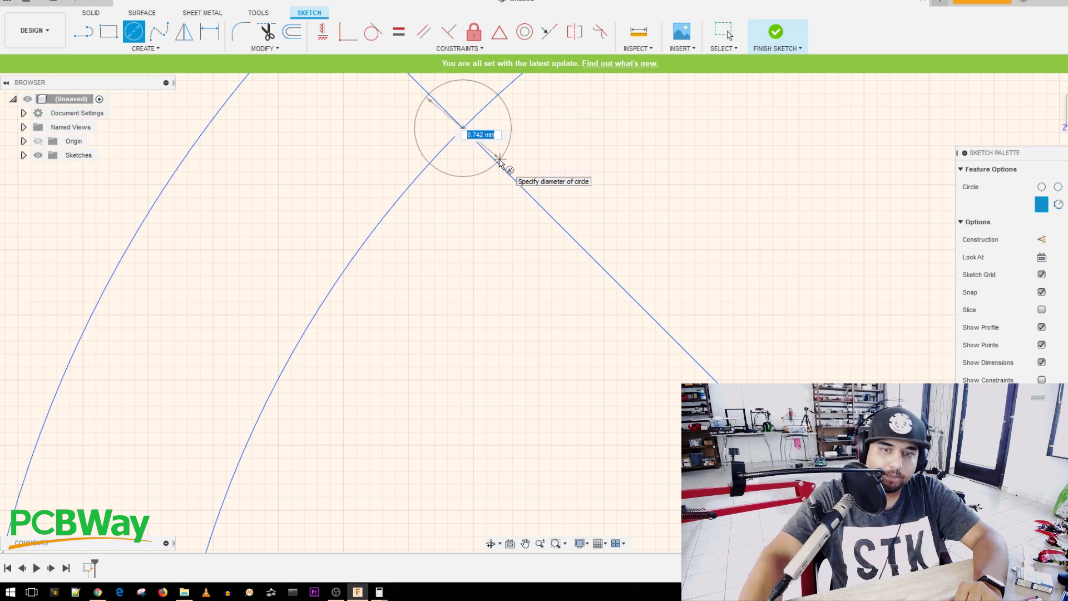
pyautogui.write('3.2')
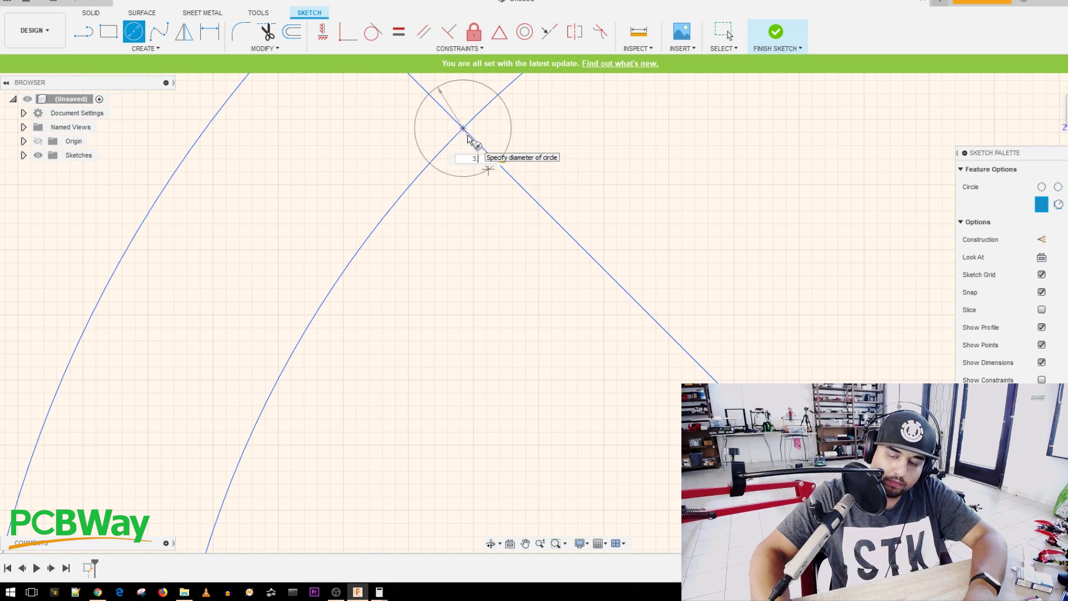
pyautogui.press('Return')
pyautogui.press('Escape')
pyautogui.scroll(3, 551, 224)
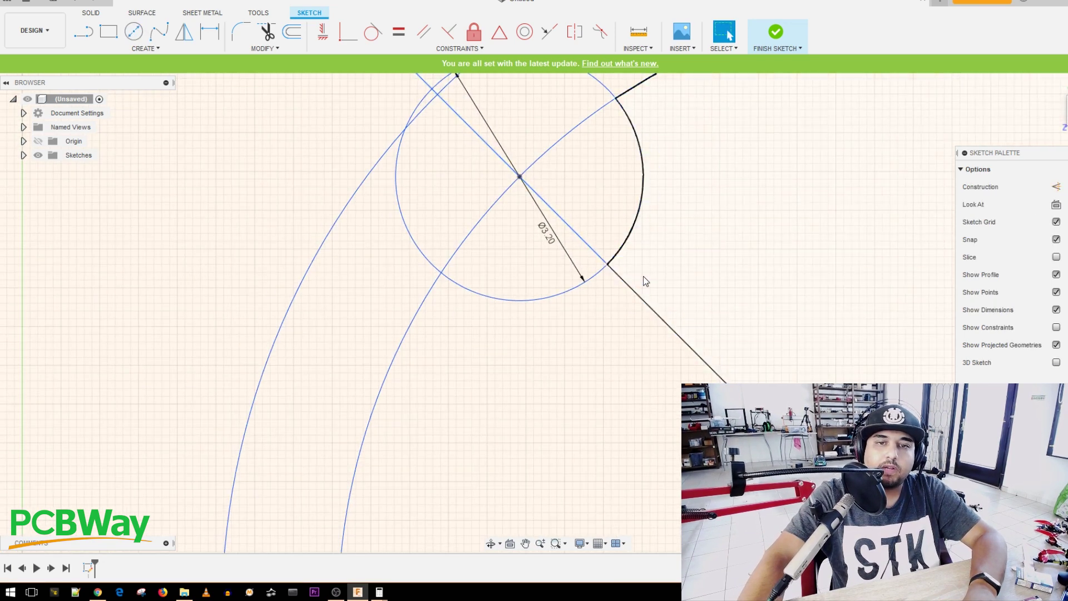
# Step: Draw a 3.2 mm diameter circle centred where the upper-right diagonal line crosses the outer 19 mm circle
pyautogui.scroll(-5, 658, 286)
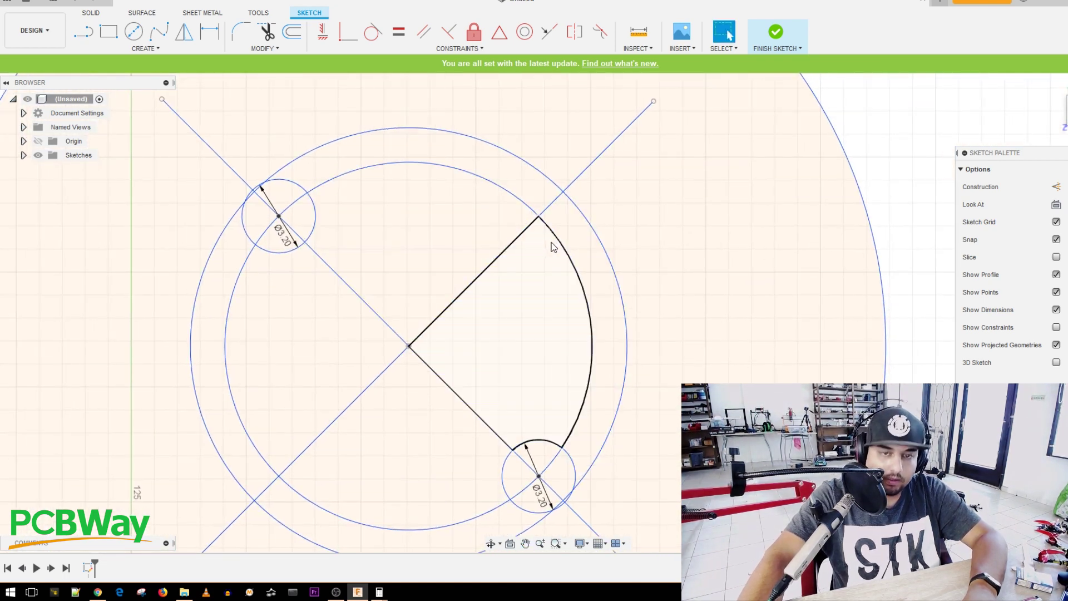
pyautogui.press('c')
pyautogui.scroll(5, 563, 194)
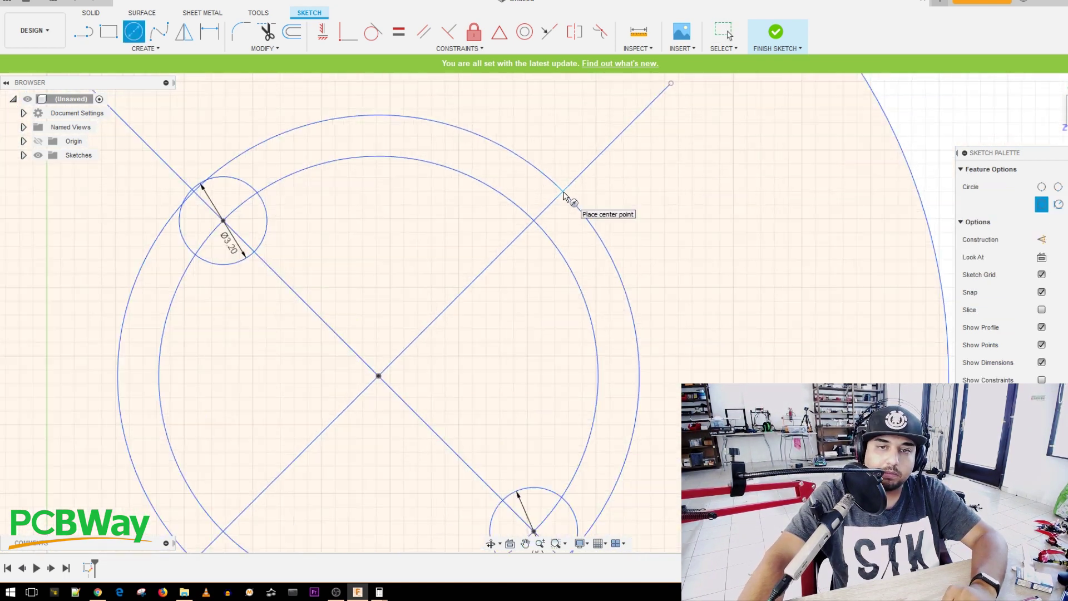
pyautogui.click(563, 193)
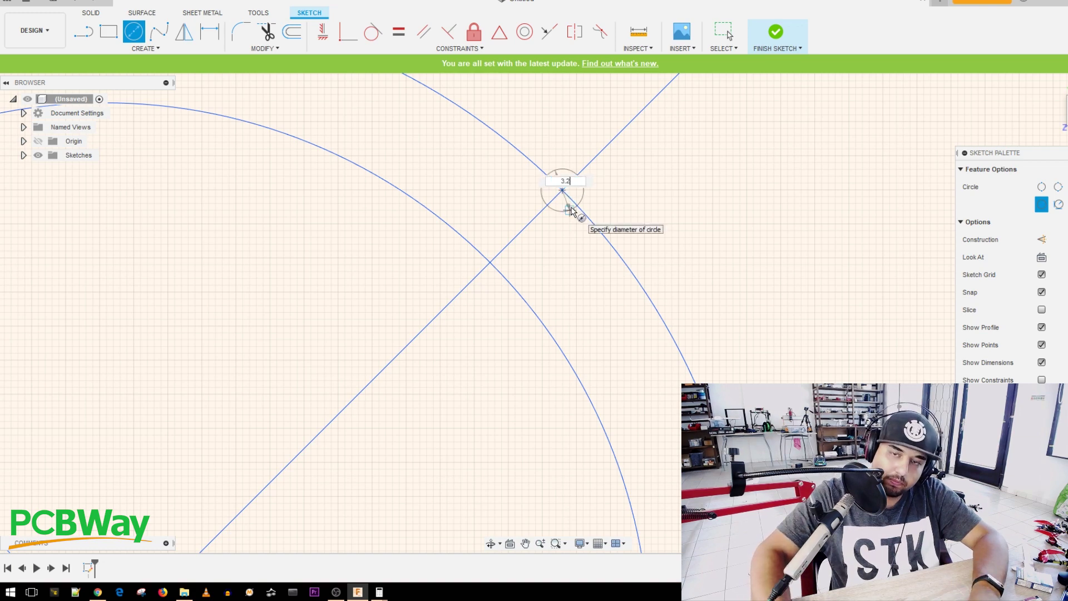
pyautogui.press('Return')
pyautogui.press('Escape')
pyautogui.scroll(-6, 446, 330)
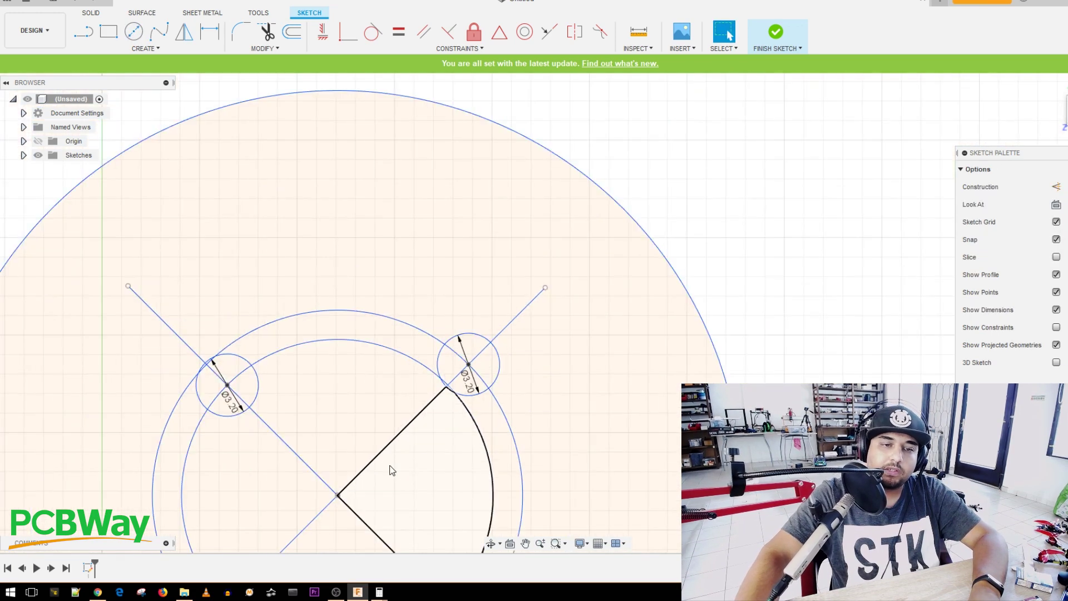
# Step: Draw a 3.2 mm diameter circle centred where the lower-left diagonal line crosses the outer 19 mm circle
pyautogui.moveTo(390, 466)
pyautogui.mouseDown(button='middle')
pyautogui.moveTo(616, 139)
pyautogui.moveTo(648, 173)
pyautogui.moveTo(636, 304)
pyautogui.mouseUp(button='middle')
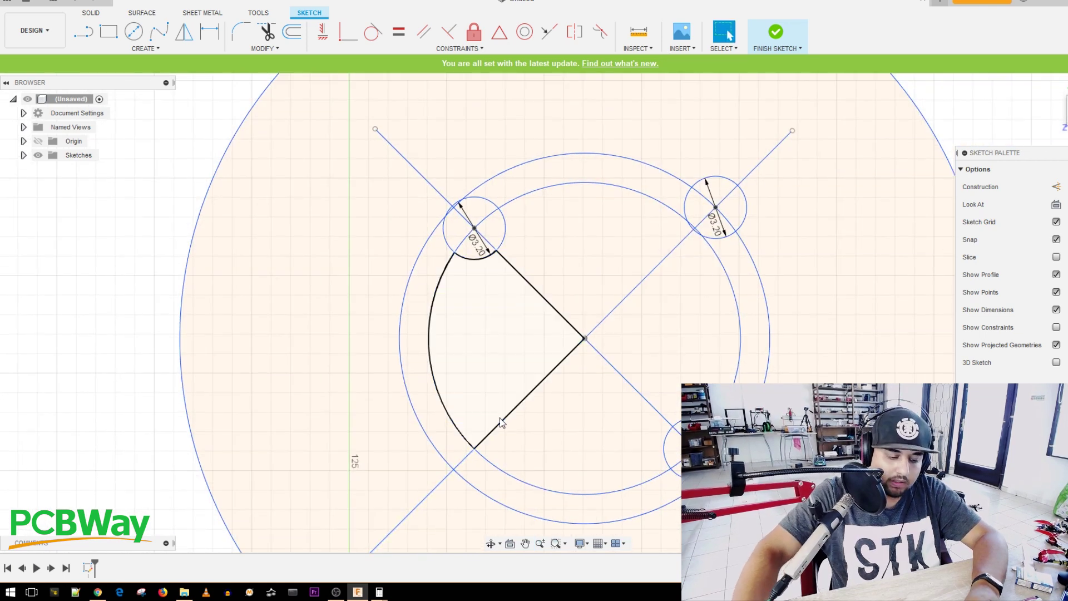
pyautogui.press('c')
pyautogui.scroll(-1, 454, 474)
pyautogui.click(454, 469)
pyautogui.write('3.2')
pyautogui.press('Return')
pyautogui.press('Escape')
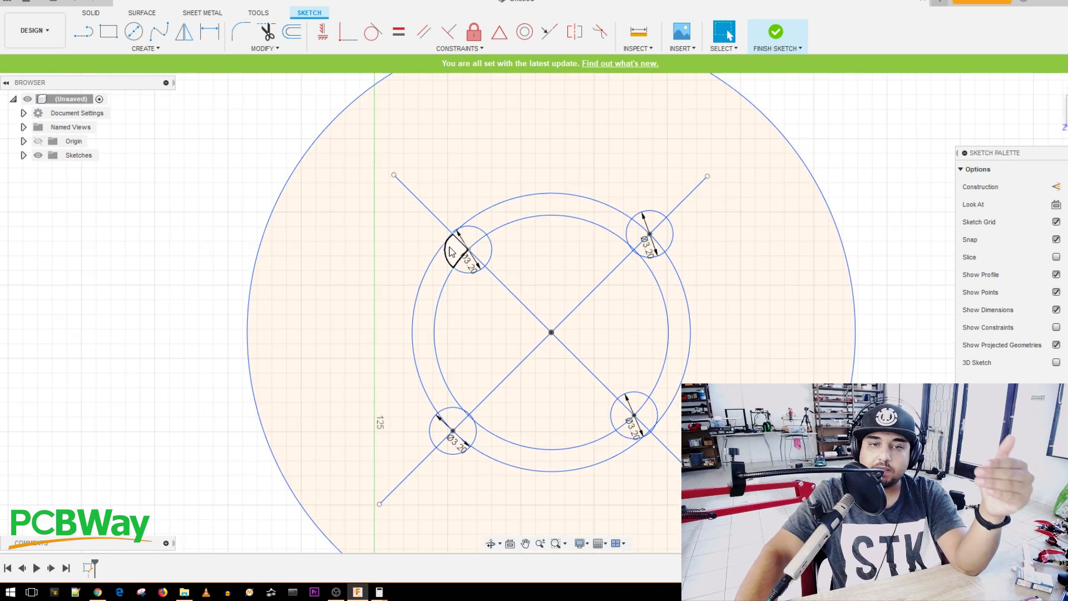
# Step: Draw a 3.2 mm diameter circle centred where the upper-left diagonal line crosses the outer 19 mm circle
pyautogui.scroll(1, 454, 246)
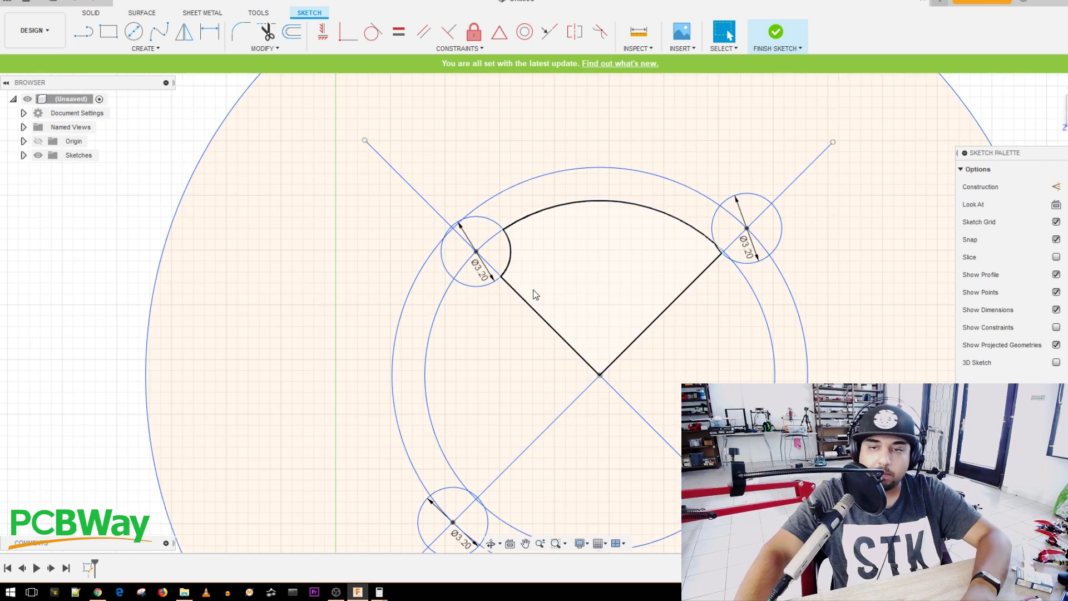
pyautogui.scroll(5, 668, 309)
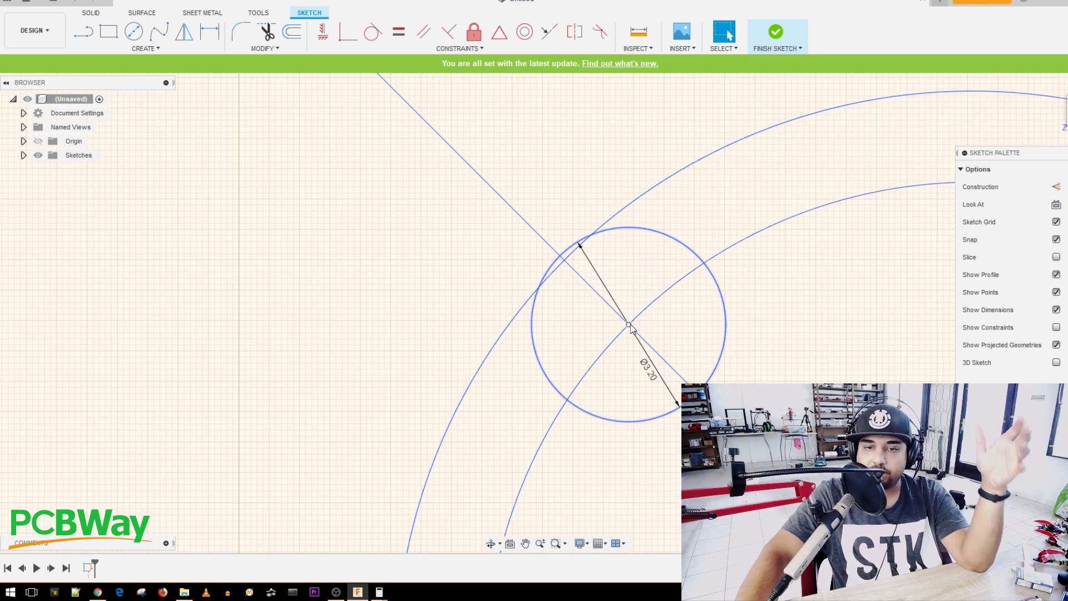
pyautogui.press('c')
pyautogui.click(564, 260)
pyautogui.press('Return')
pyautogui.press('Escape')
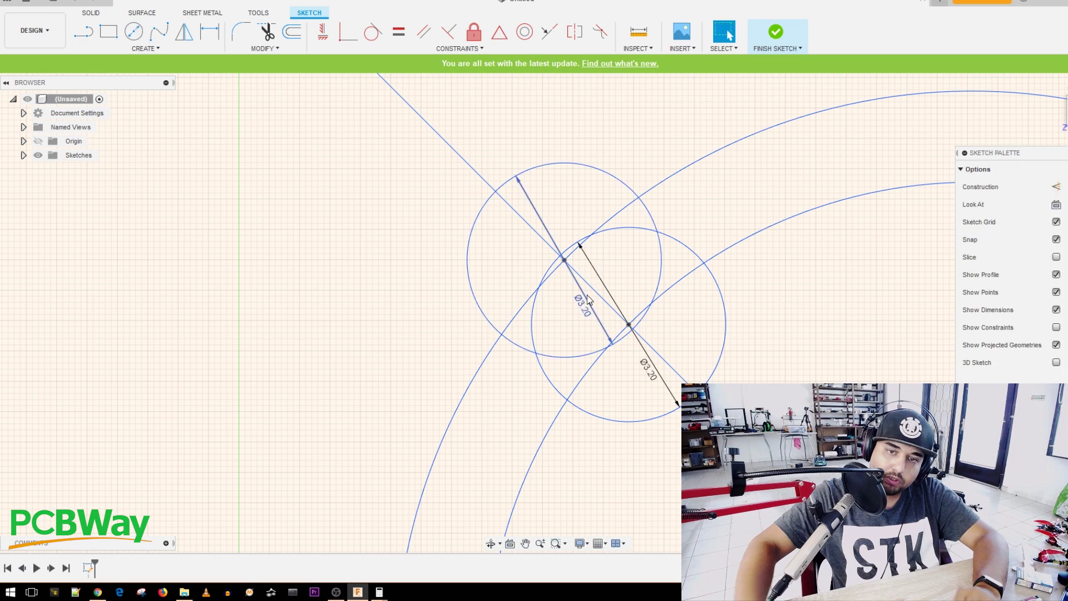
# Step: Draw a 3.2 mm diameter circle centred where the lower-left diagonal line crosses the inner 16 mm circle
pyautogui.scroll(-5, 746, 429)
pyautogui.scroll(-5, 554, 272)
pyautogui.scroll(8, 563, 487)
pyautogui.scroll(3, 604, 303)
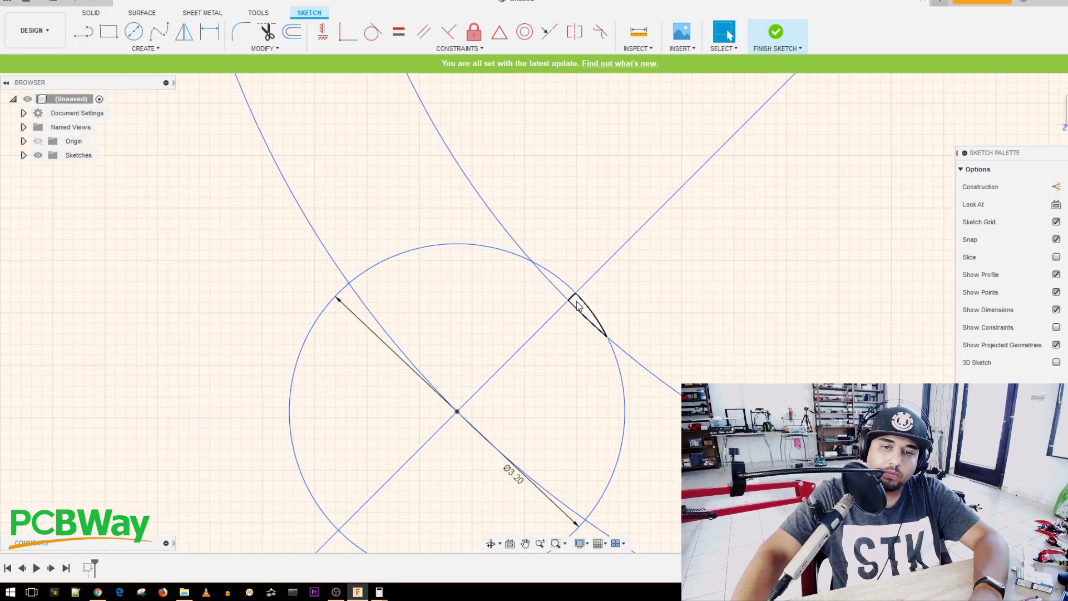
pyautogui.press('c')
pyautogui.click(568, 300)
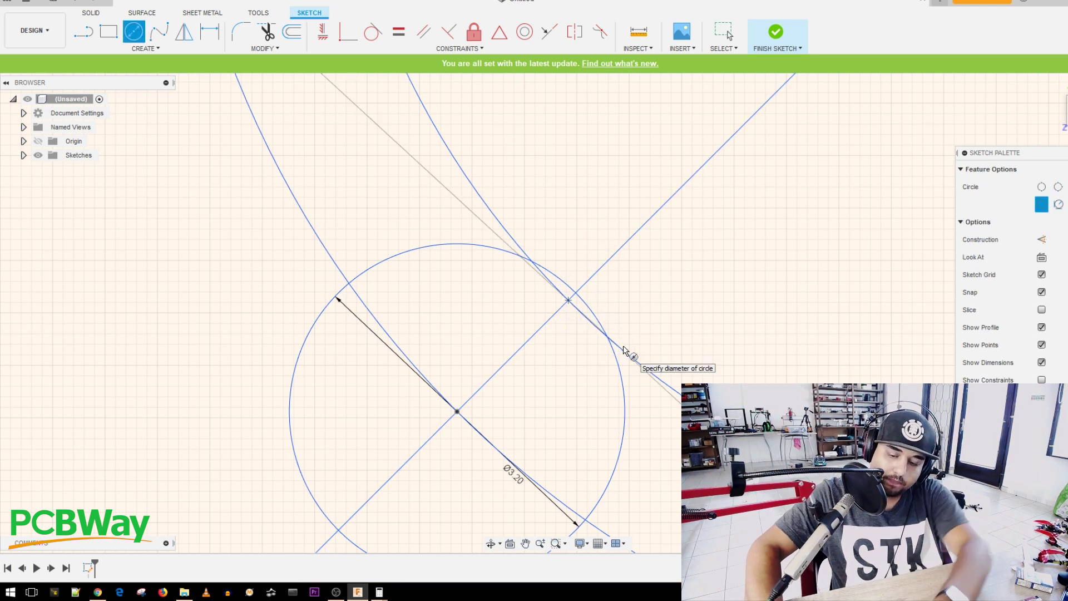
pyautogui.write('3.2')
pyautogui.press('Return')
pyautogui.press('Escape')
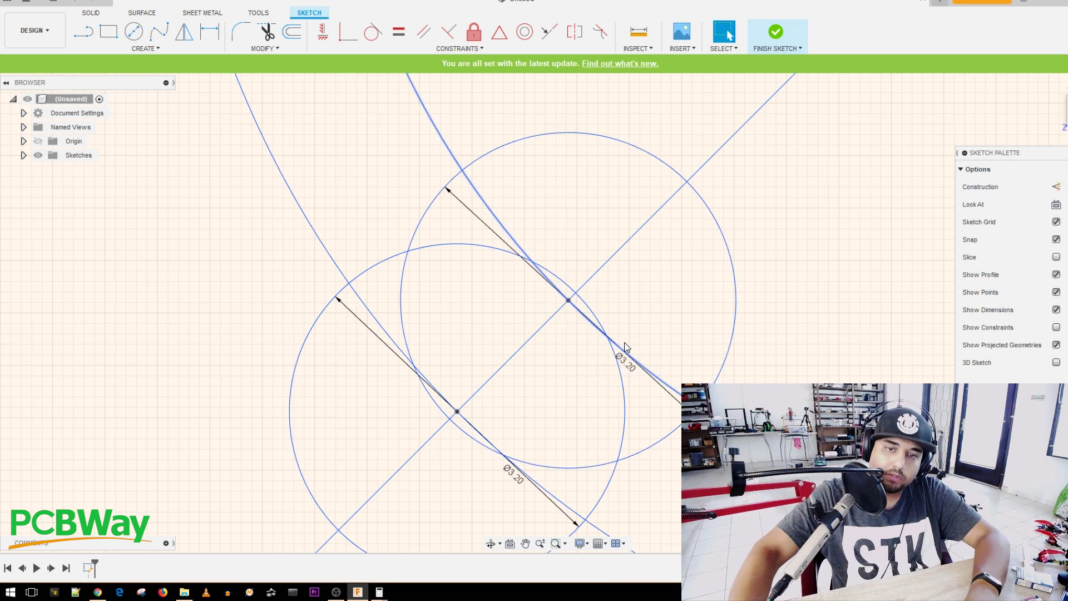
# Step: Draw a 3.2 mm diameter circle centred where the lower-right diagonal line crosses the outer 19 mm circle
pyautogui.scroll(6, 696, 293)
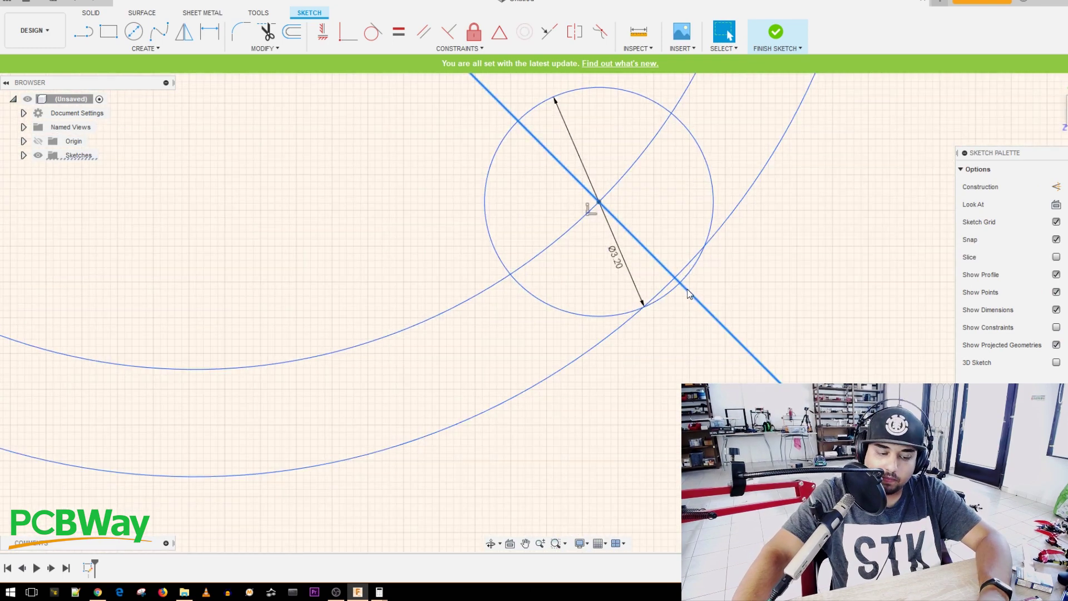
pyautogui.press('c')
pyautogui.scroll(-3, 679, 283)
pyautogui.scroll(5, 678, 282)
pyautogui.click(669, 273)
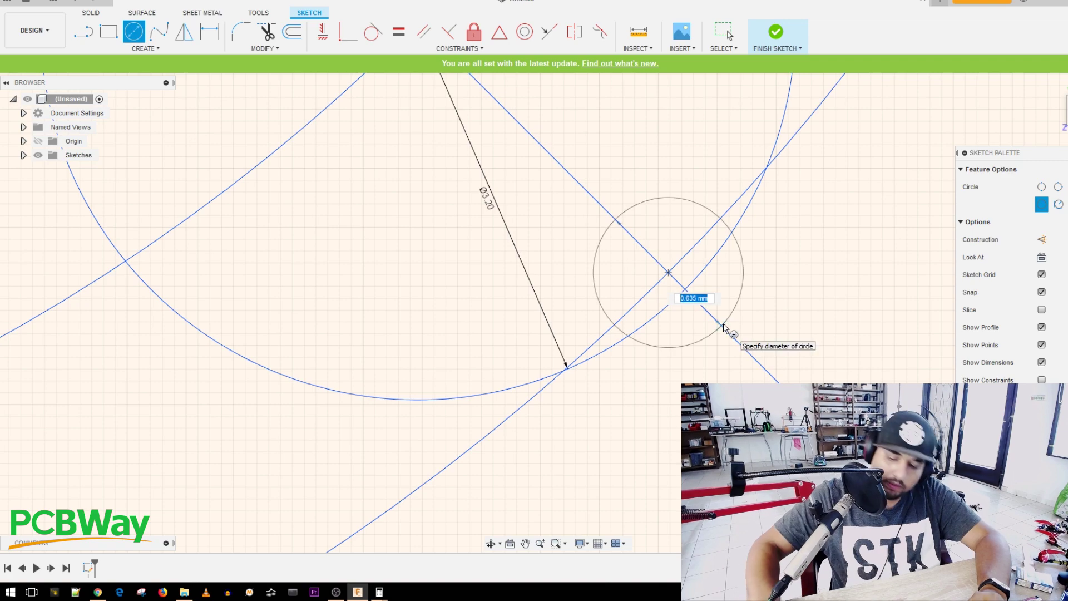
pyautogui.write('3.2')
pyautogui.press('Return')
pyautogui.press('Escape')
pyautogui.scroll(-3, 525, 274)
pyautogui.scroll(-10, 530, 270)
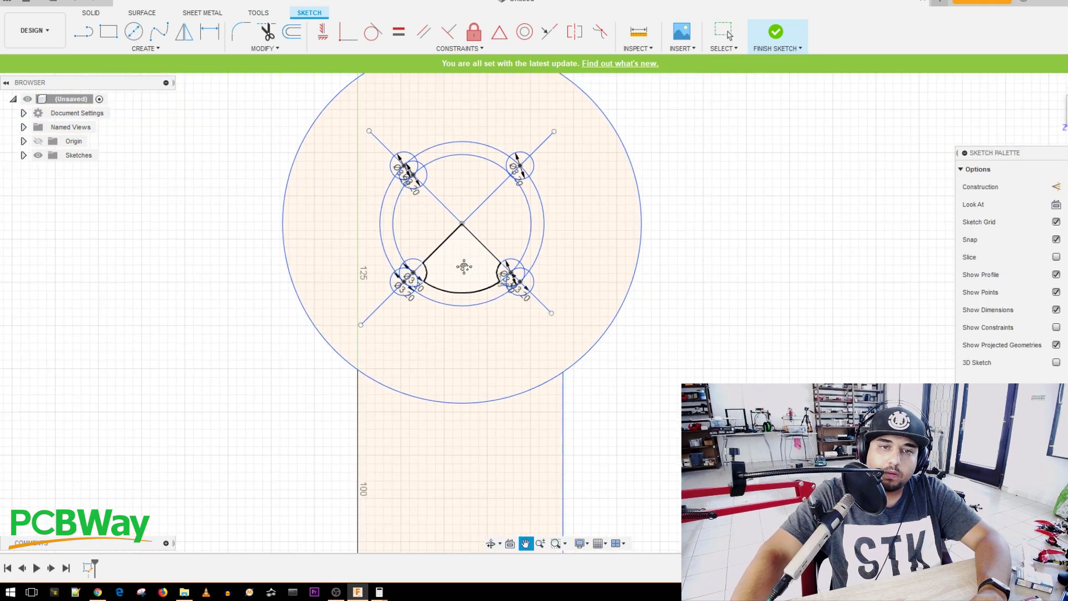
# Step: Draw a 3.2 mm diameter circle centred where the upper-right diagonal line crosses the inner 16 mm circle
pyautogui.scroll(8, 522, 270)
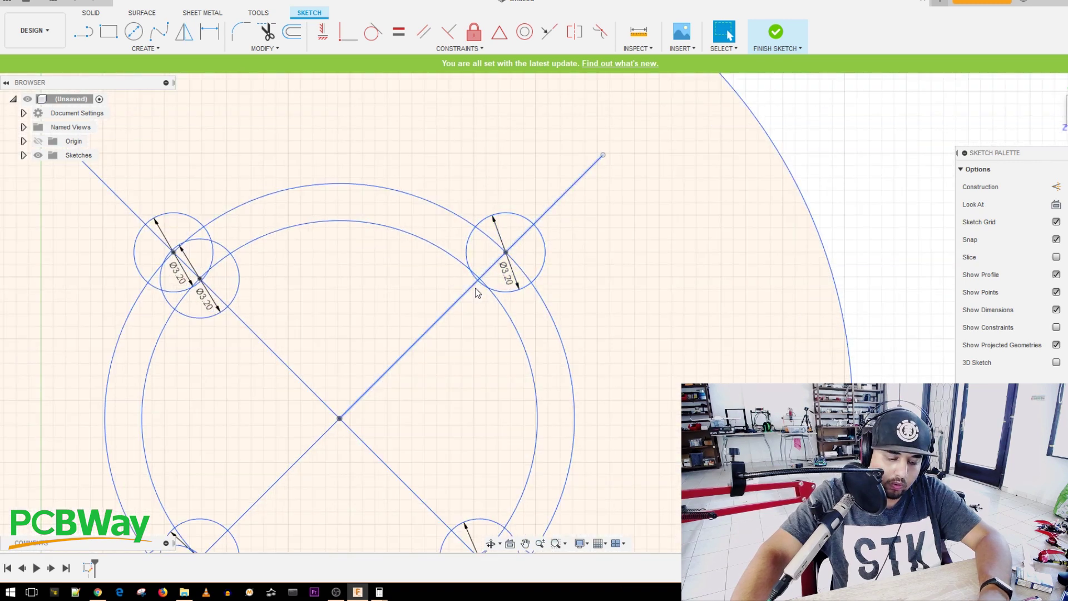
pyautogui.press('c')
pyautogui.scroll(5, 480, 282)
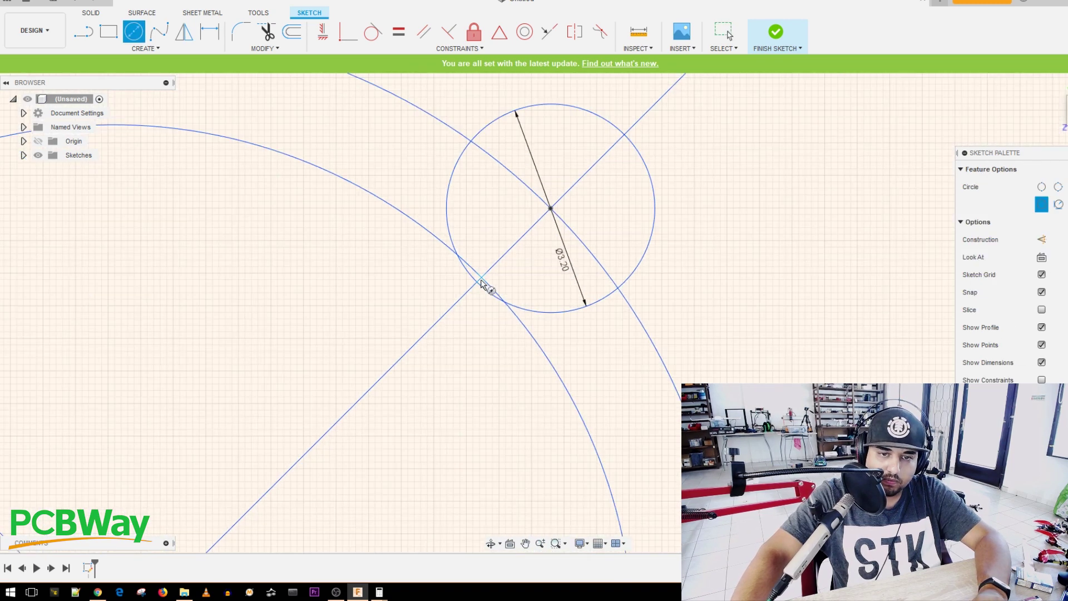
pyautogui.click(481, 277)
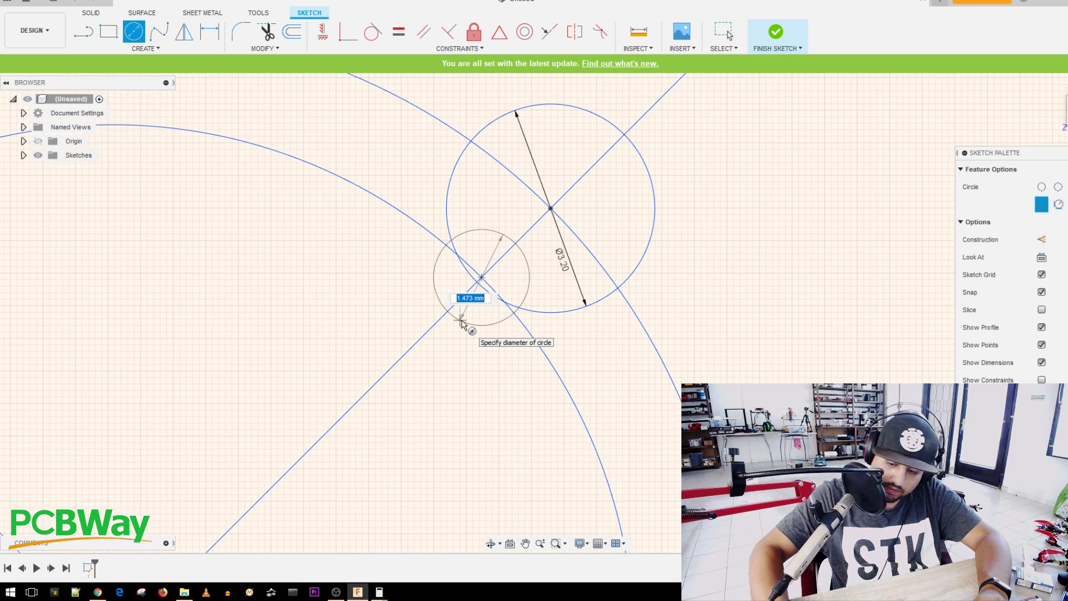
pyautogui.press('Return')
pyautogui.press('Escape')
# Step: Start an extrusion with the large motor-mount disc and the straight arm as profiles
pyautogui.scroll(-5, 454, 317)
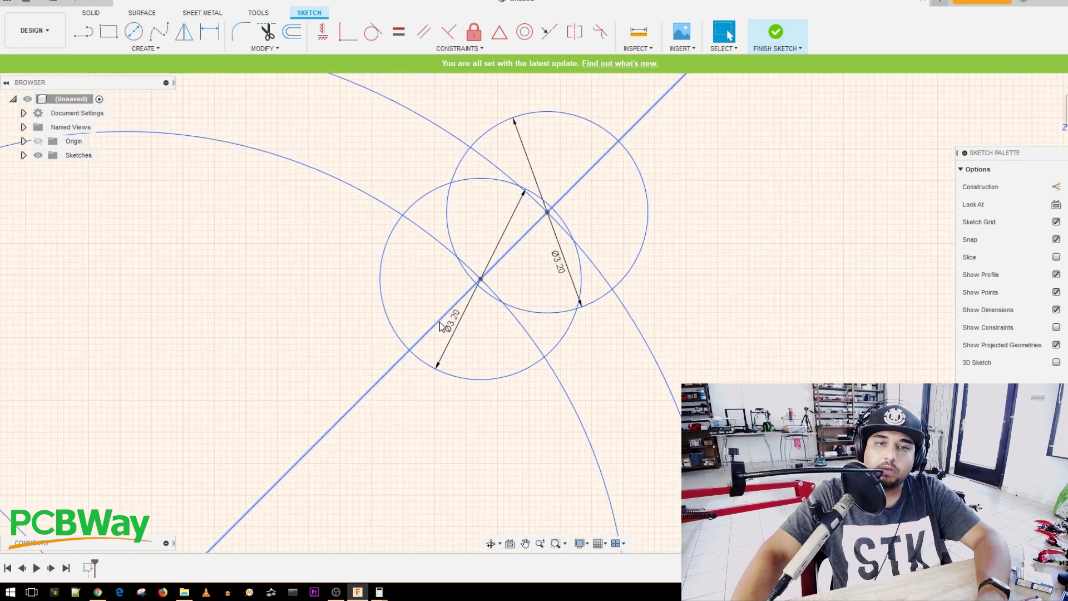
pyautogui.scroll(5, 436, 272)
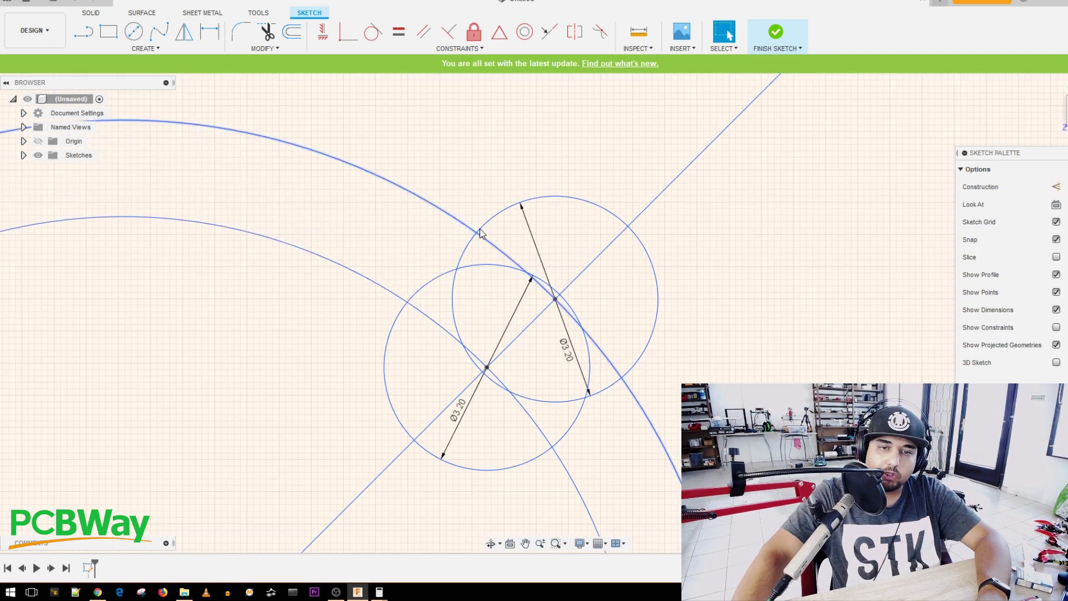
pyautogui.scroll(-6, 455, 248)
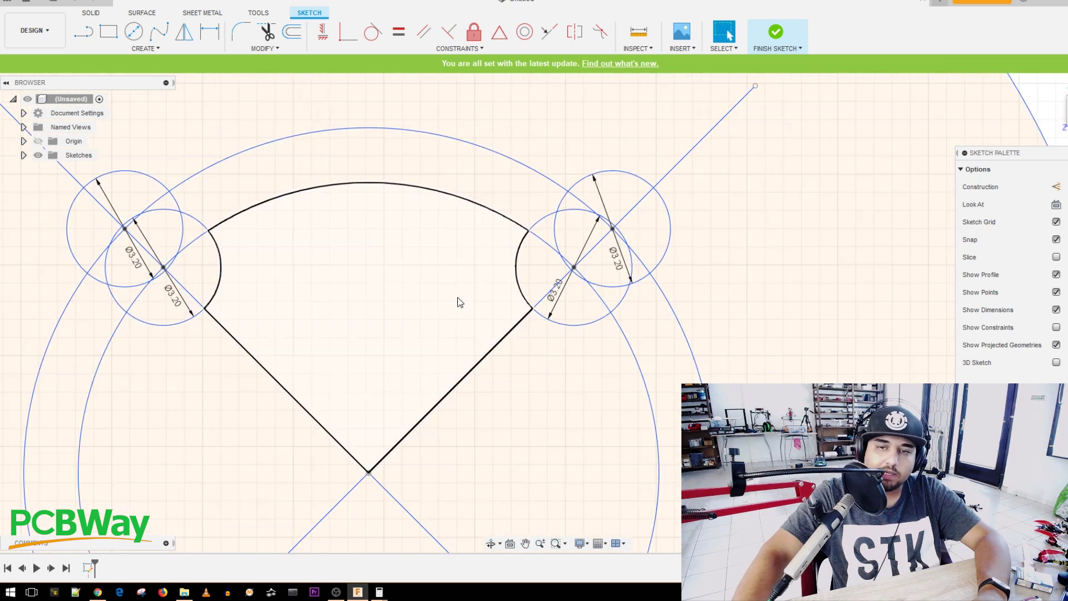
pyautogui.moveTo(576, 350); pyautogui.dragTo(723, 305, button='middle')
pyautogui.scroll(-2, 643, 323)
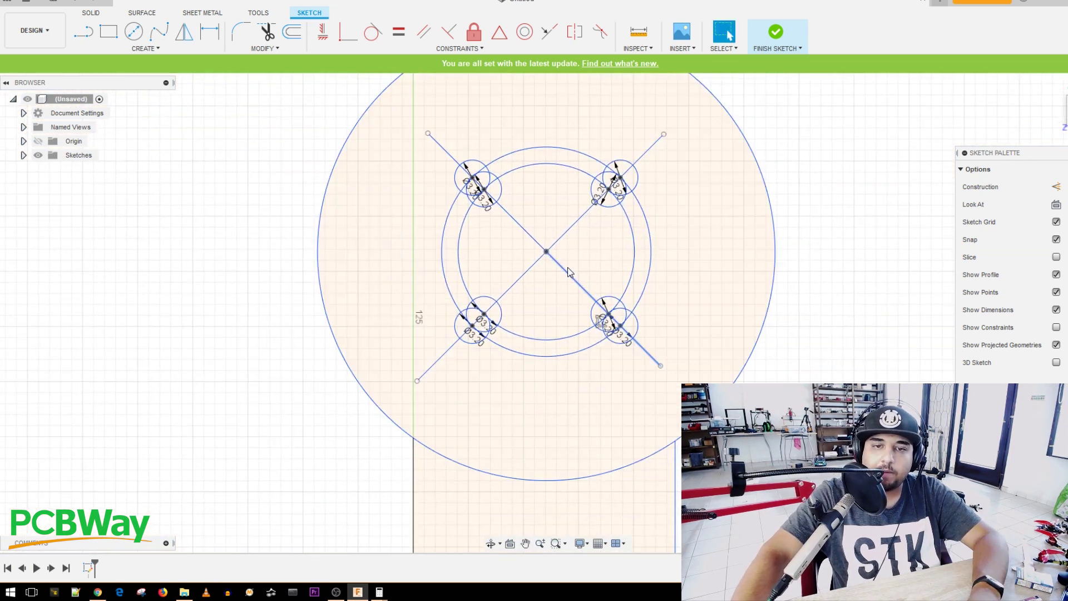
pyautogui.press('e')
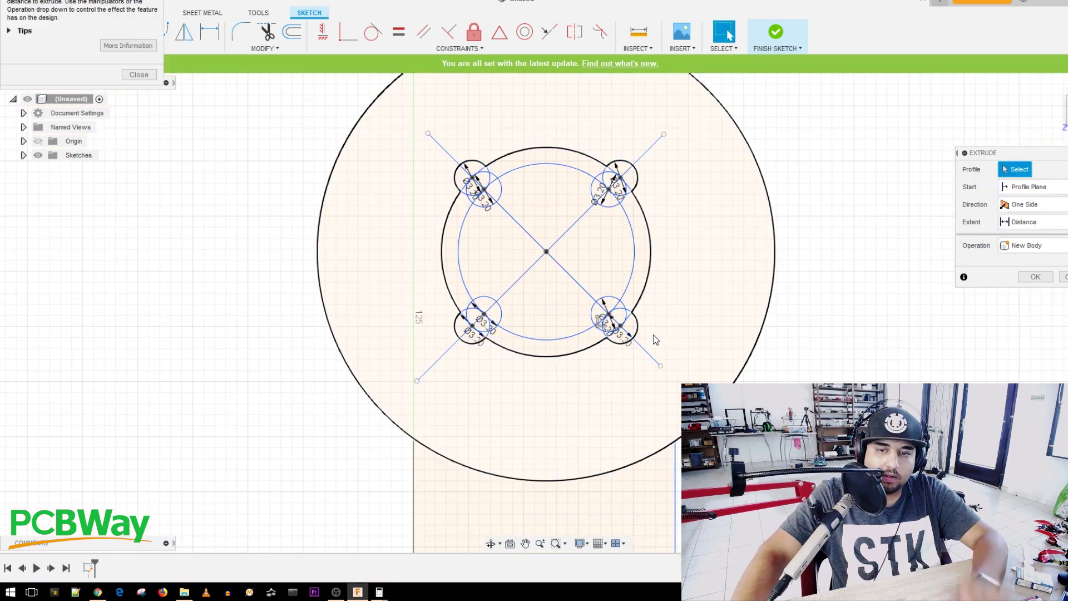
pyautogui.click(708, 328)
pyautogui.click(623, 504)
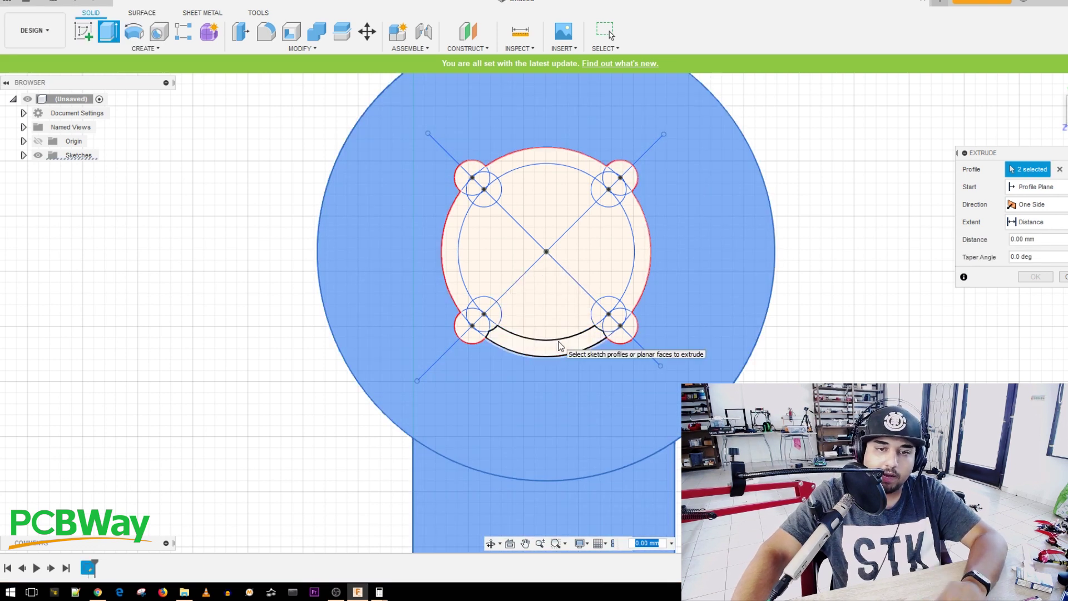
# Step: Add the four ring segments and four inner sectors to the extrusion profiles, leaving the overlapping hole circles unselected
pyautogui.click(559, 348)
pyautogui.click(640, 295)
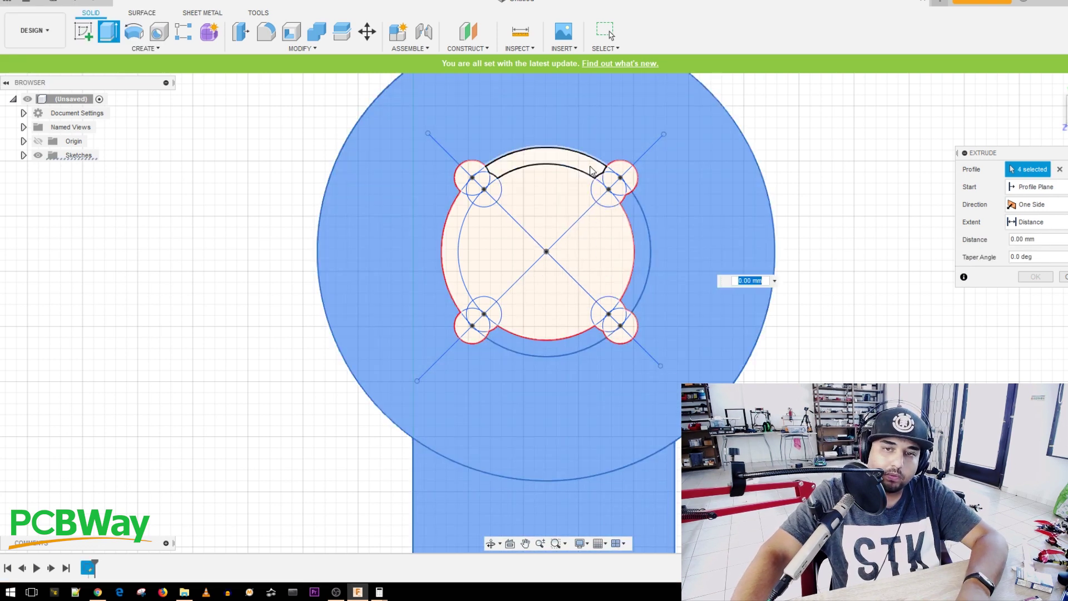
pyautogui.click(590, 166)
pyautogui.click(464, 218)
pyautogui.click(490, 252)
pyautogui.click(568, 196)
pyautogui.click(606, 251)
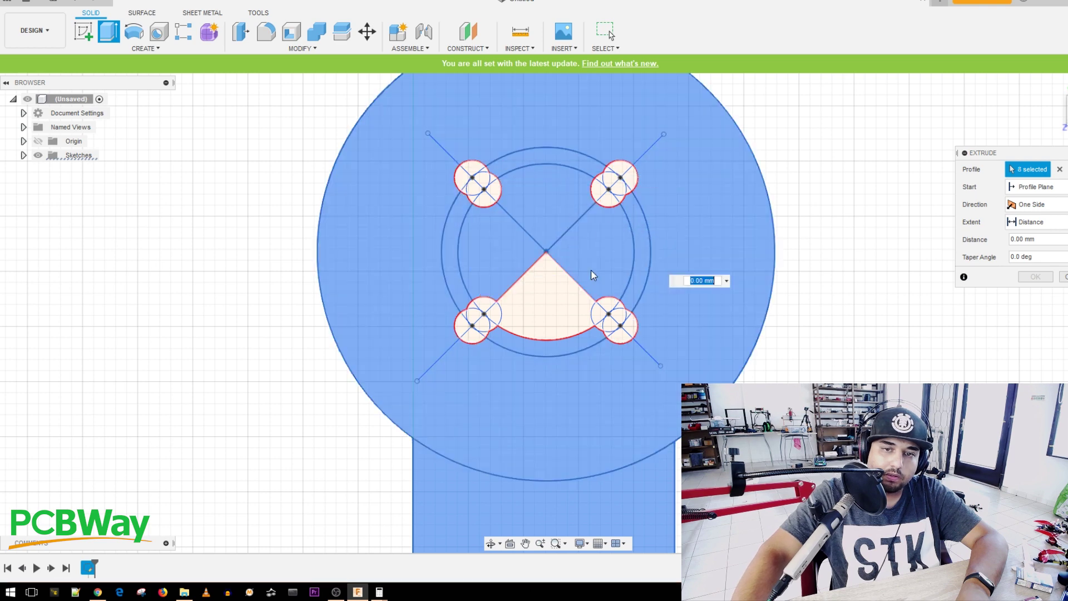
pyautogui.click(546, 312)
# Step: Extrude the selected profiles upward into a thin new solid body
pyautogui.keyDown('shift'); pyautogui.moveTo(695, 349); pyautogui.dragTo(731, 287, button='middle'); pyautogui.keyUp('shift')
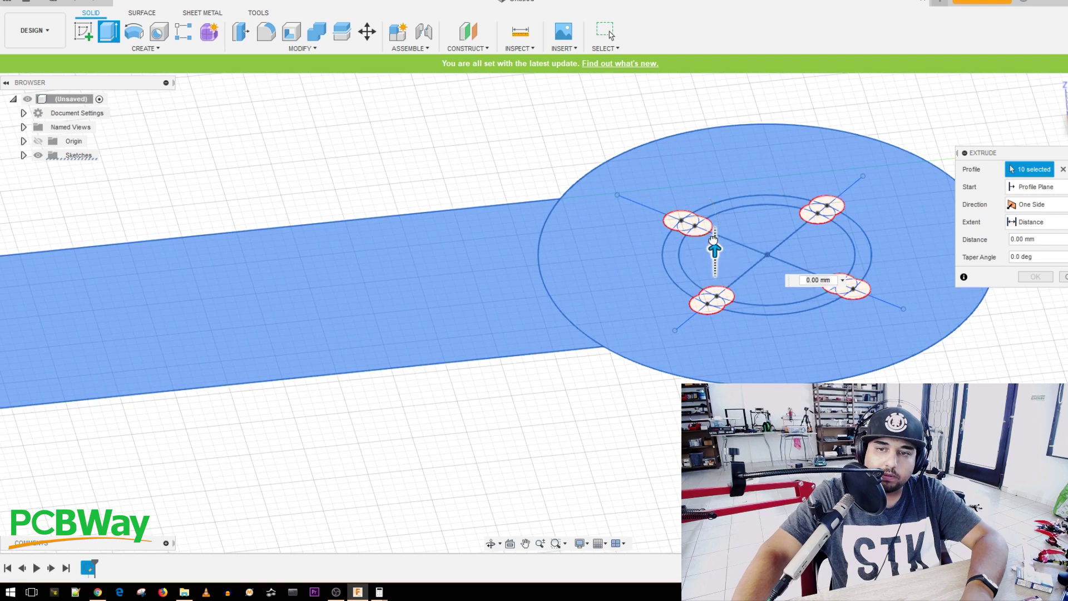
pyautogui.moveTo(714, 241); pyautogui.dragTo(715, 227)
pyautogui.press('Return')
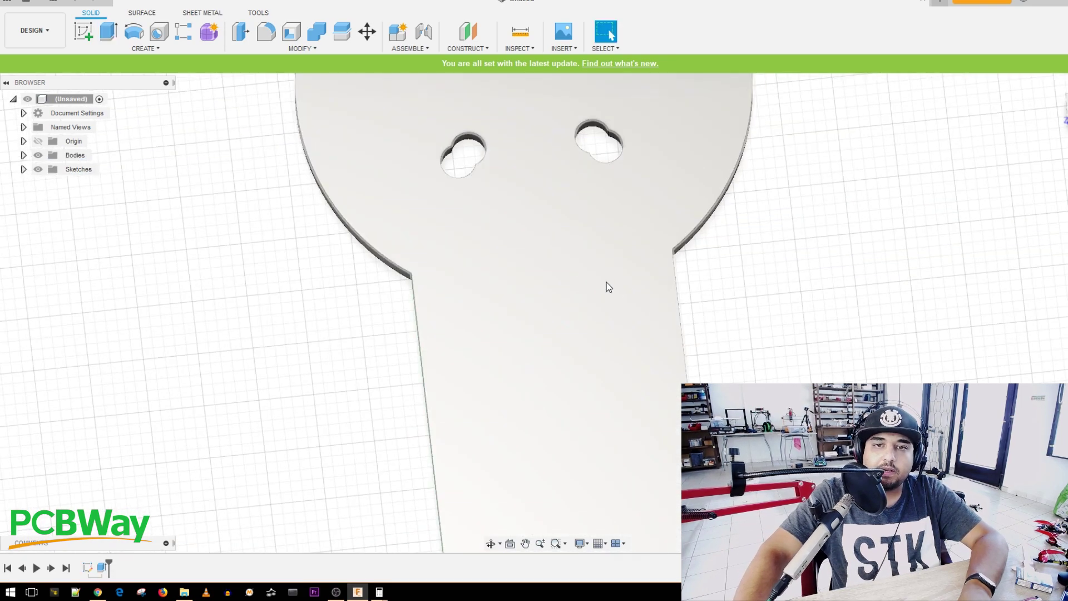
# Step: Undo the extrusion and return to editing the arm's sketch
pyautogui.scroll(-5, 609, 287)
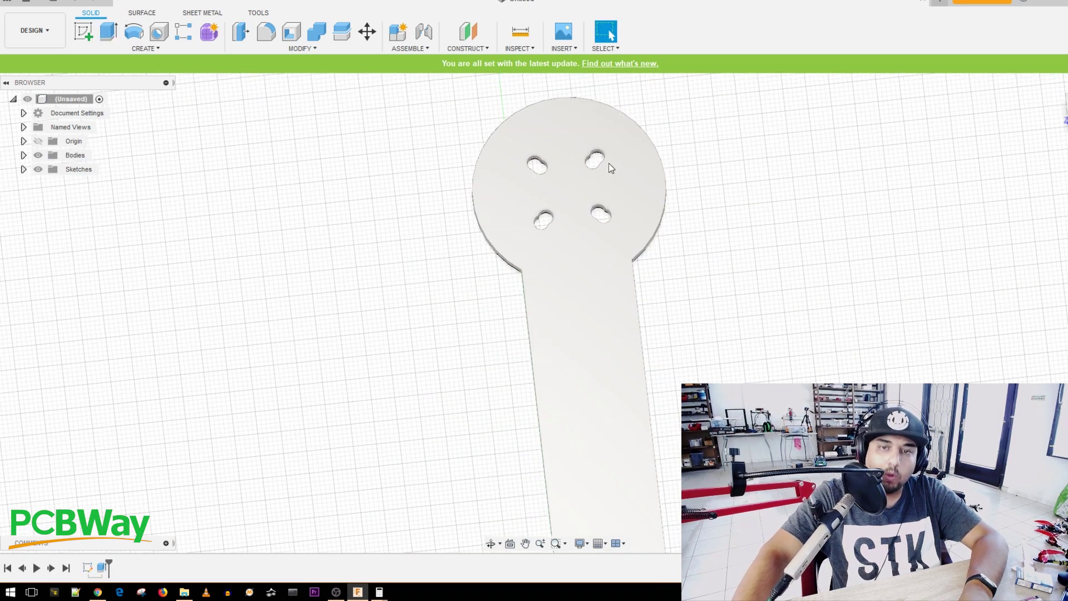
pyautogui.scroll(6, 549, 177)
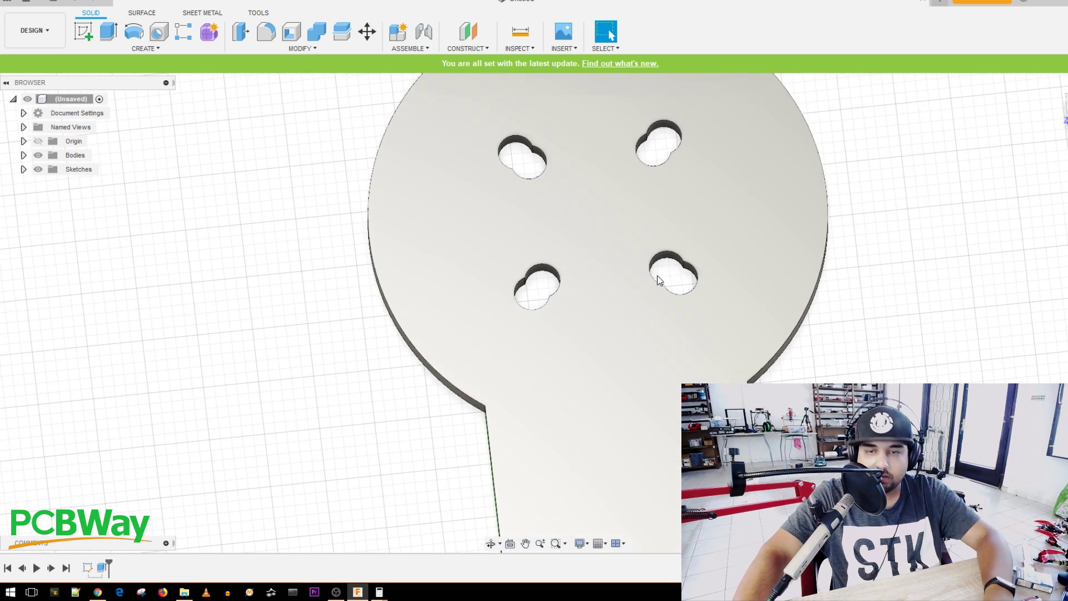
pyautogui.hotkey('ctrl', 'z')
pyautogui.hotkey('ctrl', 'z')
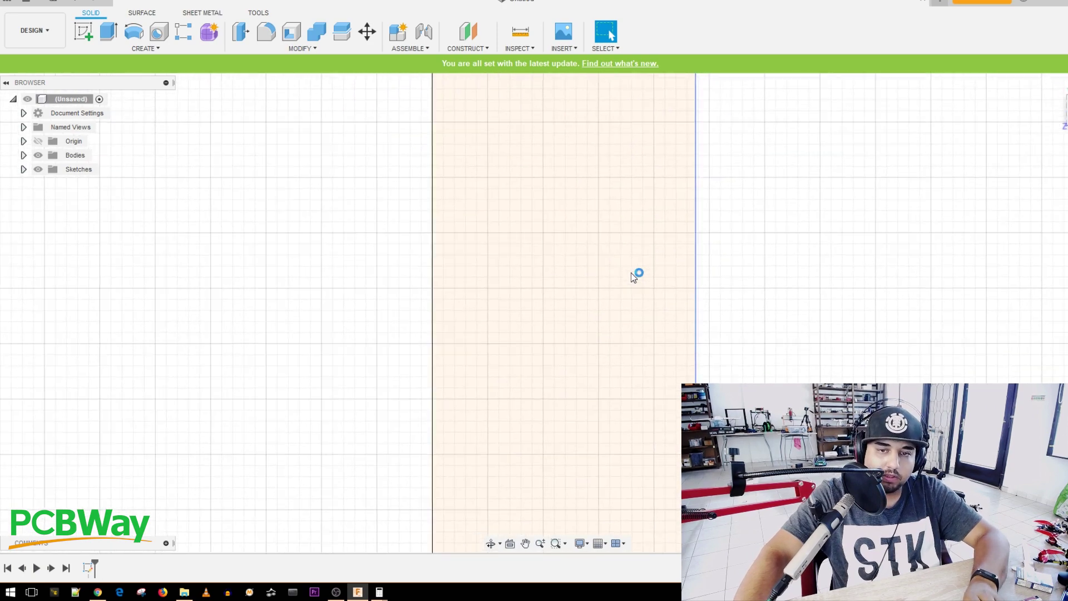
pyautogui.scroll(-6, 609, 405)
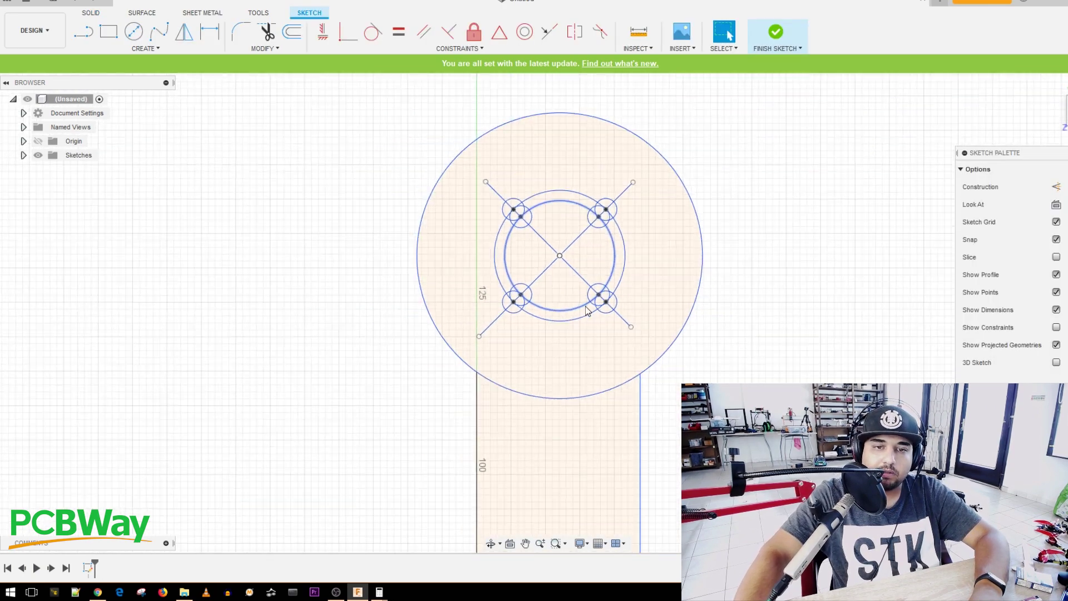
# Step: Delete the 16 mm and 19 mm reference circles that the mounting holes are placed on
pyautogui.scroll(5, 595, 306)
pyautogui.scroll(5, 595, 306)
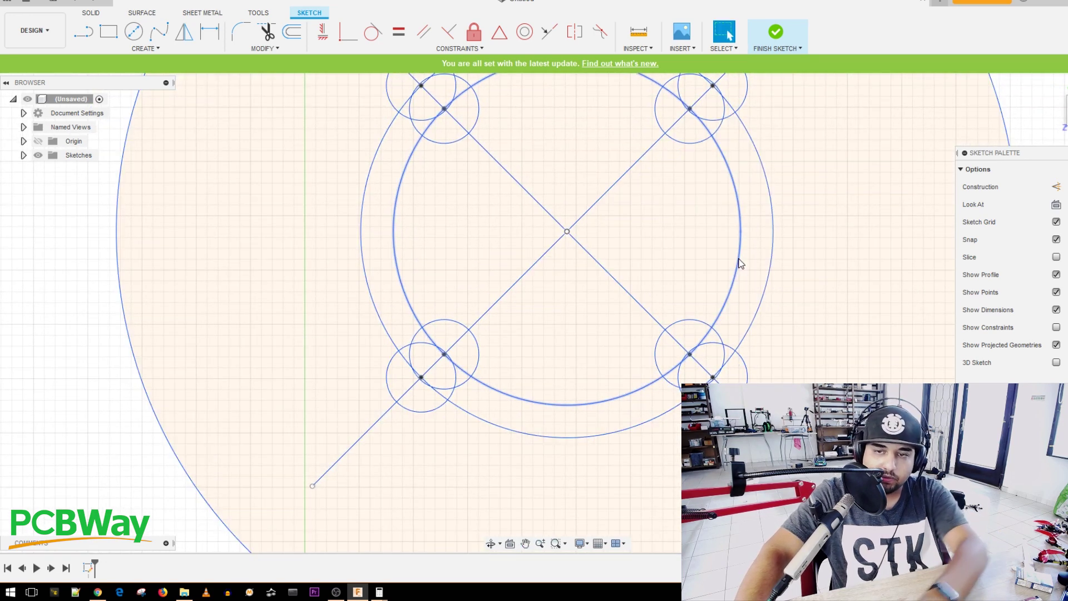
pyautogui.click(740, 263)
pyautogui.moveTo(741, 263); pyautogui.dragTo(770, 278)
pyautogui.press('Delete')
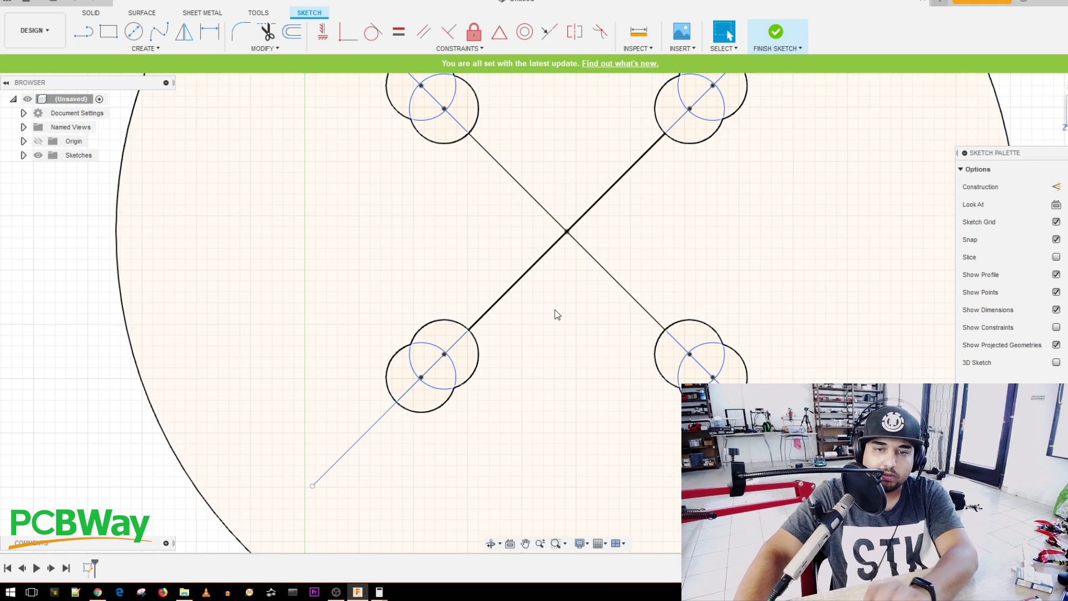
# Step: Delete the diagonal construction lines crossing the motor mount, leaving only the overlapping hole circles
pyautogui.press('Delete')
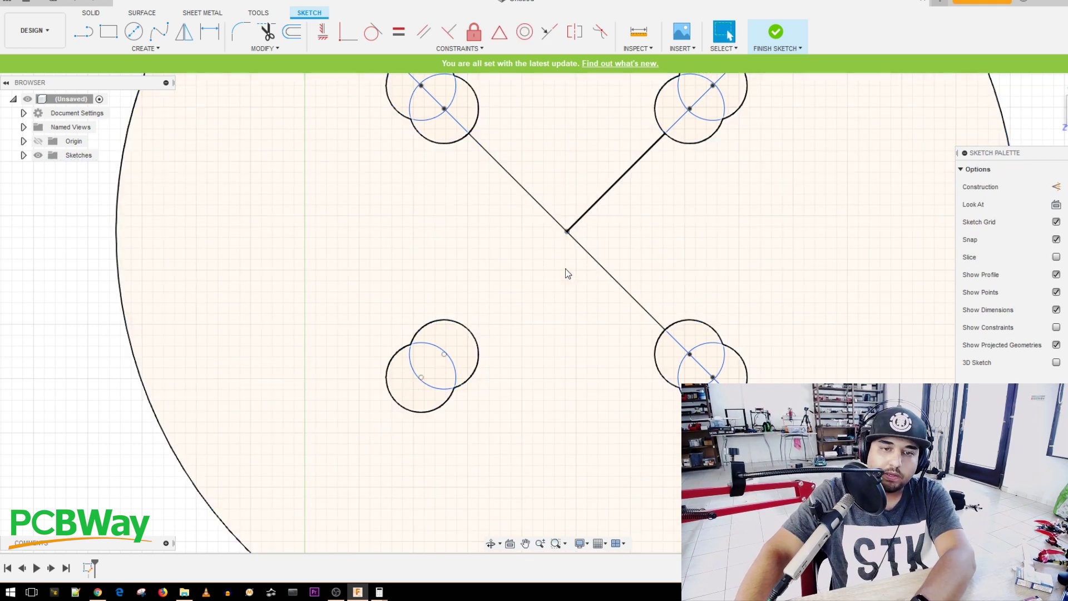
pyautogui.press('Delete')
pyautogui.click(592, 208)
pyautogui.press('Delete')
# Step: Draw a 7.9 mm diameter circle at the motor mount's centre for the shaft clearance hole
pyautogui.scroll(-6, 585, 246)
pyautogui.scroll(8, 596, 277)
pyautogui.moveTo(608, 291)
pyautogui.mouseDown(button='middle')
pyautogui.moveTo(573, 305)
pyautogui.moveTo(551, 295)
pyautogui.mouseUp(button='middle')
pyautogui.press('c')
pyautogui.click(528, 313)
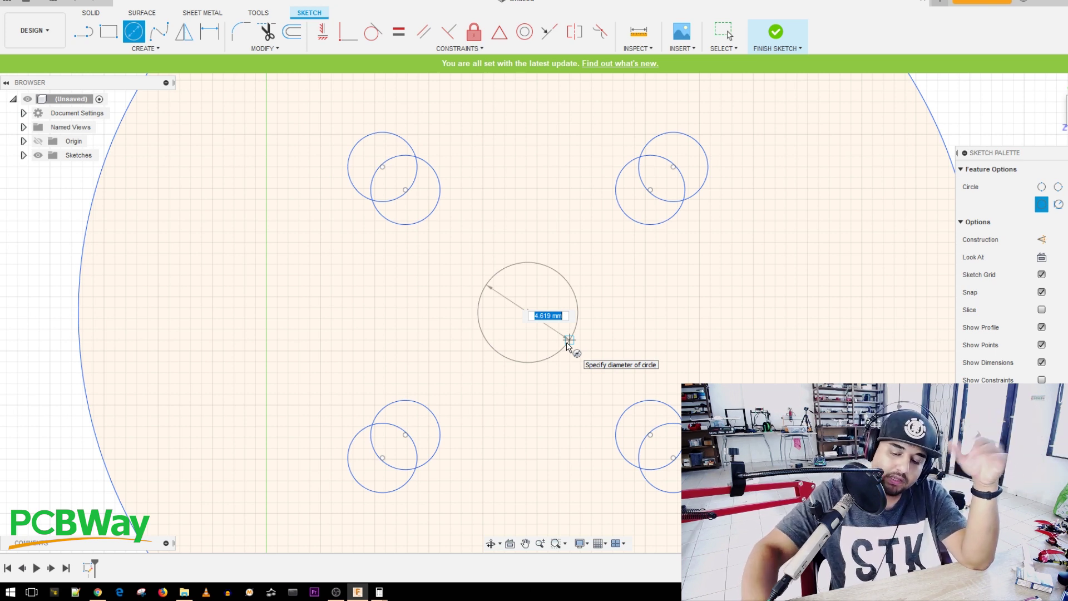
pyautogui.press('Tab')
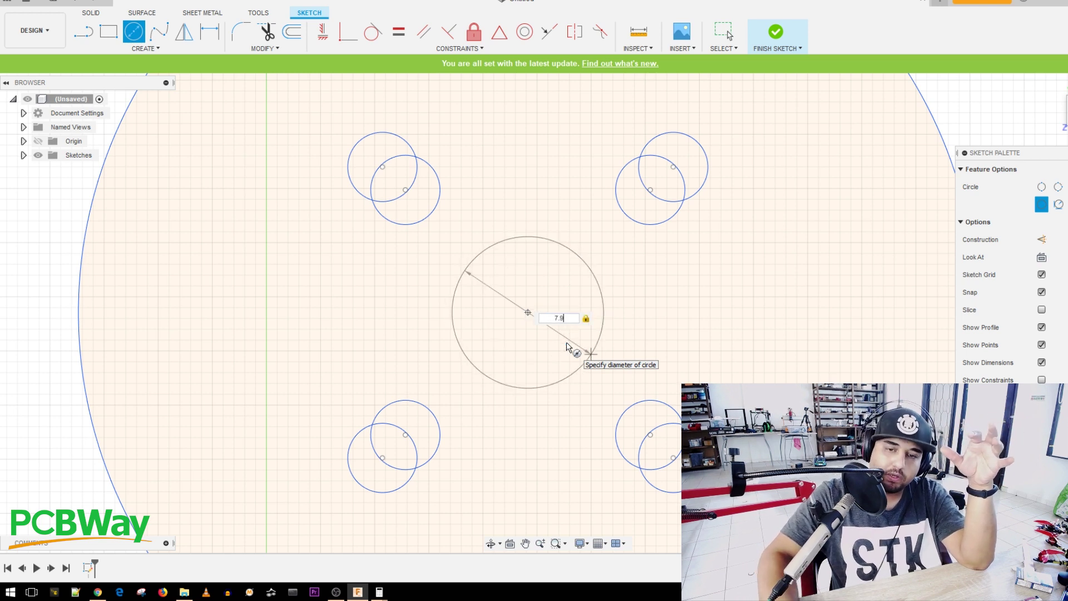
pyautogui.press('Return')
pyautogui.press('Escape')
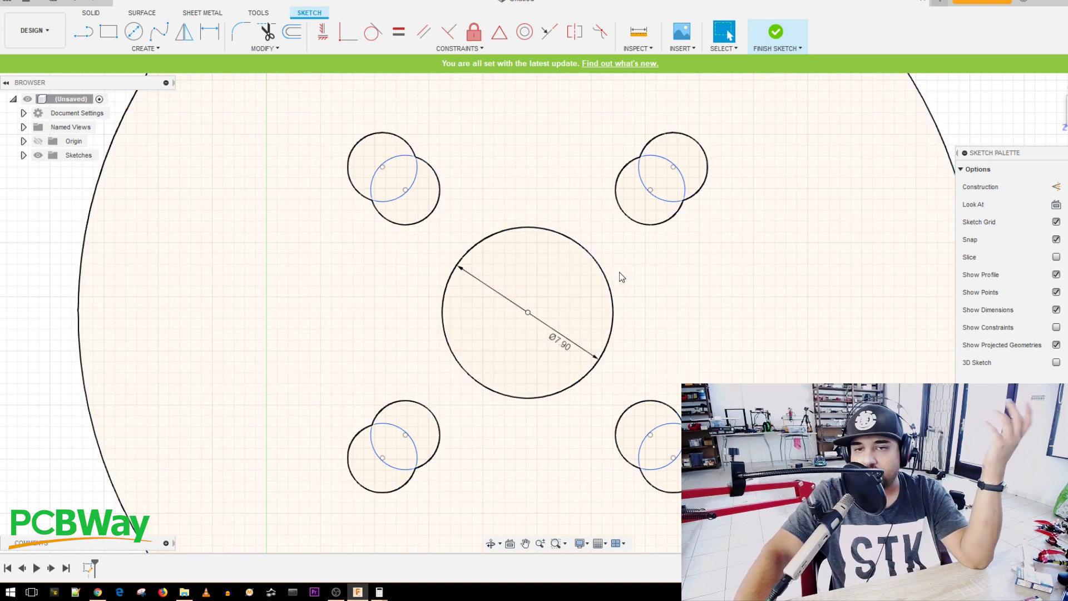
pyautogui.scroll(-1, 612, 301)
pyautogui.scroll(-3, 612, 300)
pyautogui.scroll(1, 657, 263)
pyautogui.scroll(-1, 658, 264)
pyautogui.scroll(5, 664, 219)
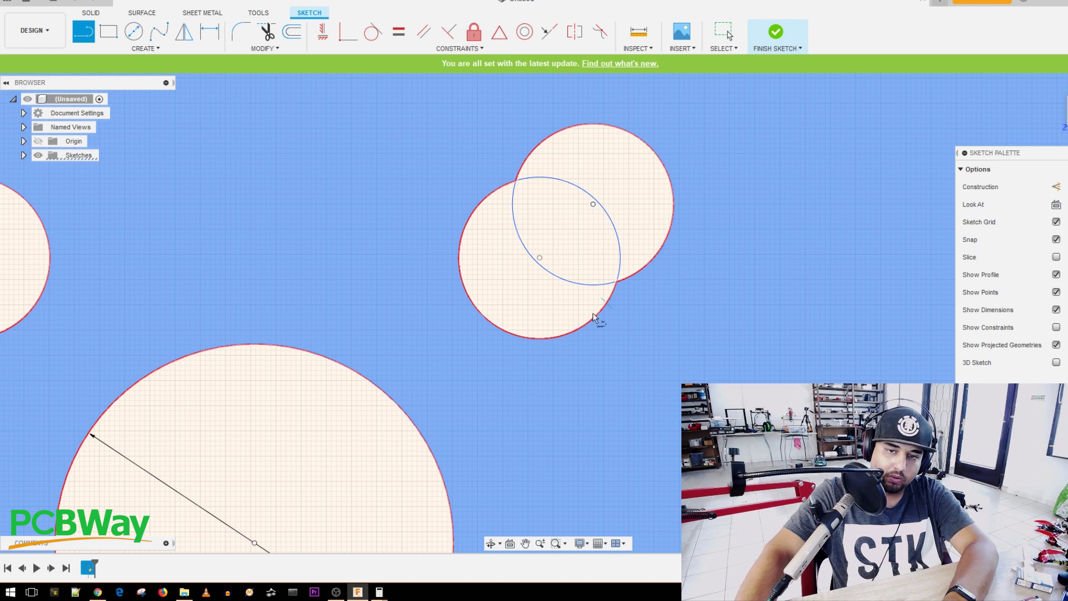
pyautogui.scroll(-3, 508, 176)
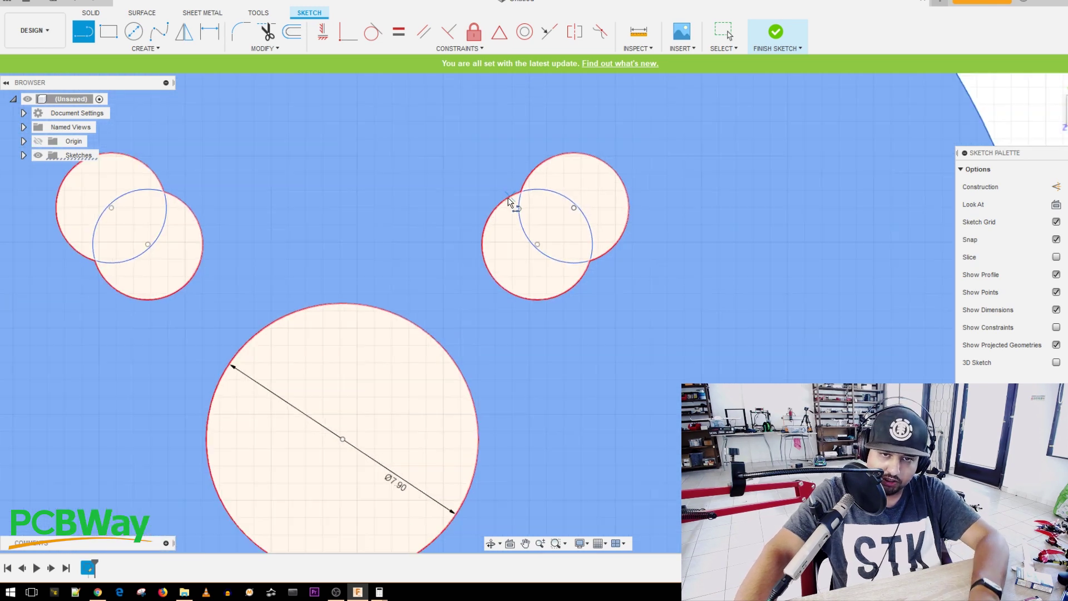
pyautogui.scroll(3, 532, 199)
pyautogui.press('Escape')
# Step: Extrude the disc and arm profiles 3 mm upward as a new body, excluding the mounting holes and centre hole
pyautogui.scroll(-8, 562, 256)
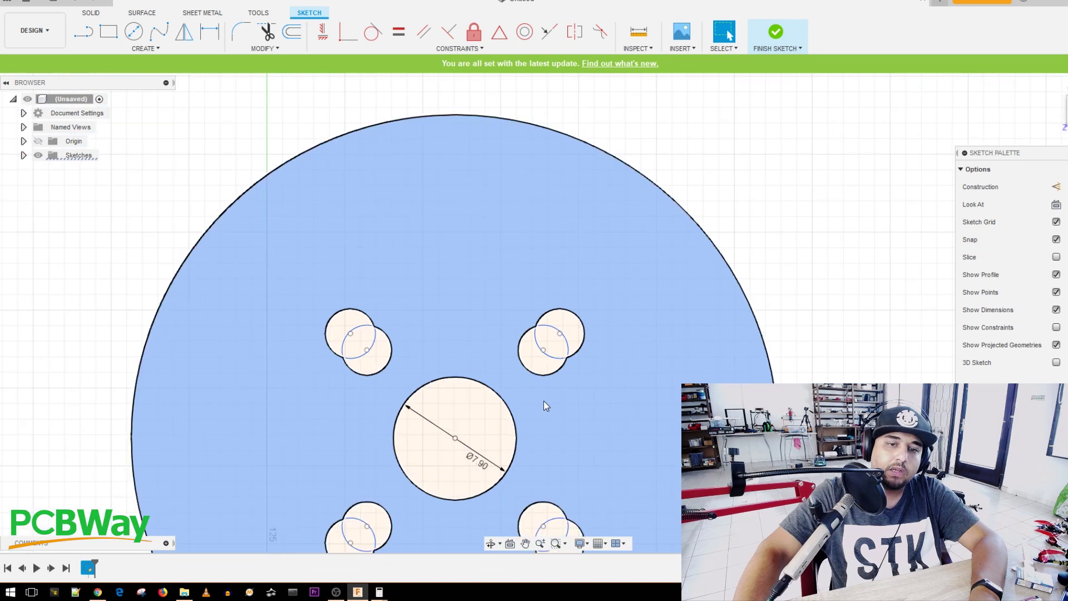
pyautogui.moveTo(543, 401); pyautogui.dragTo(590, 181, button='middle')
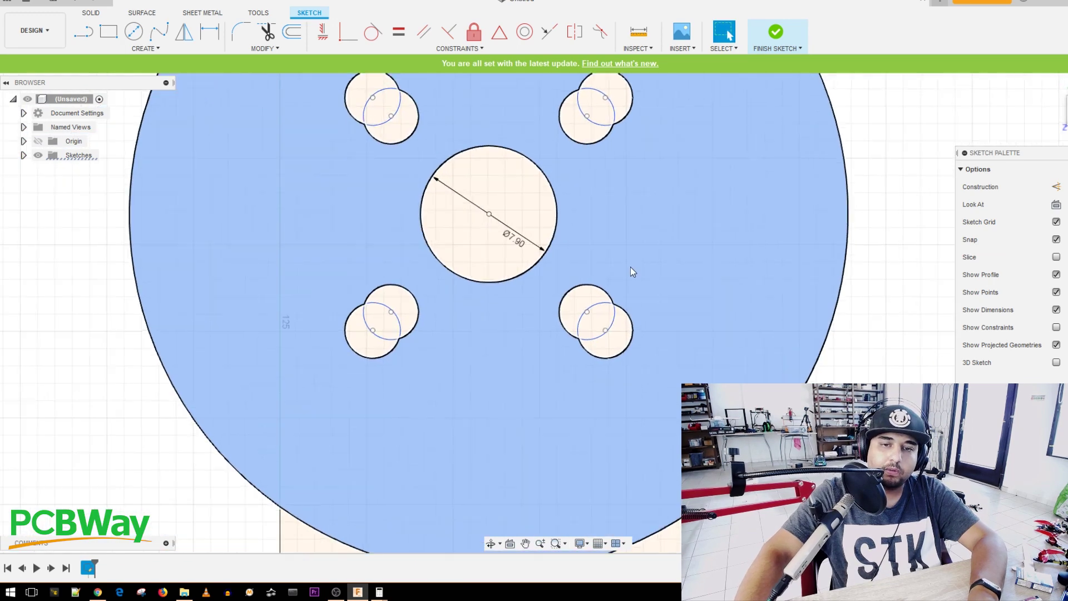
pyautogui.scroll(2, 631, 270)
pyautogui.scroll(-6, 610, 442)
pyautogui.click(612, 447)
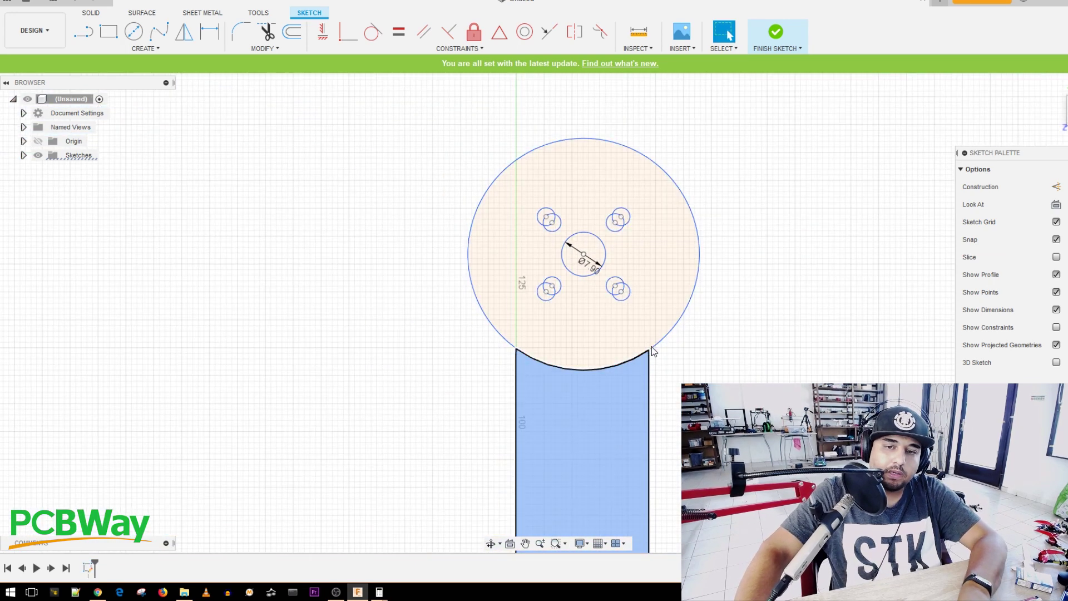
pyautogui.click(584, 332)
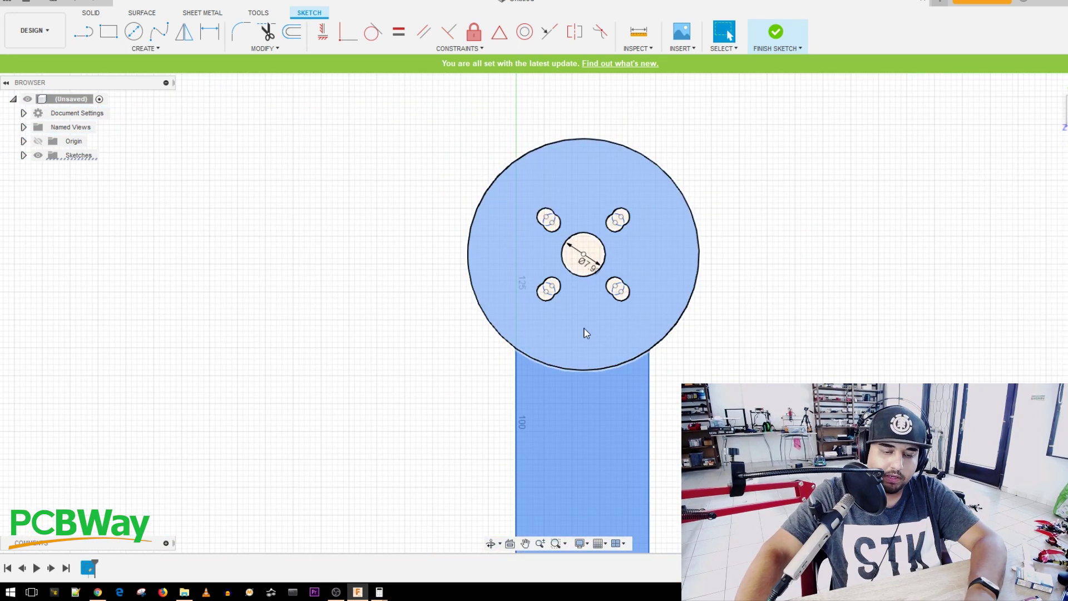
pyautogui.press('e')
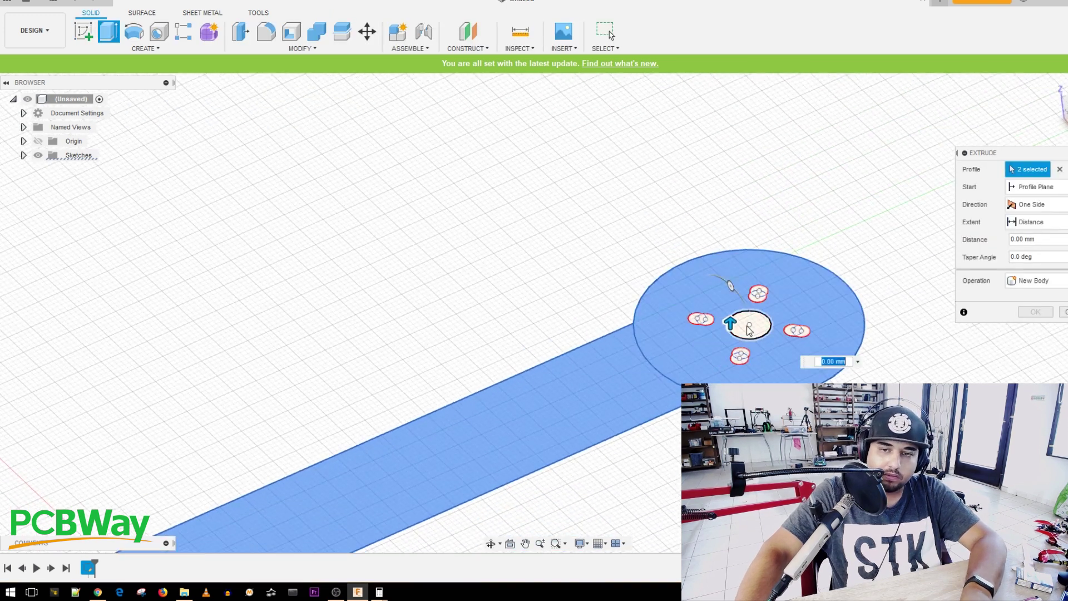
pyautogui.moveTo(730, 323); pyautogui.dragTo(729, 309)
pyautogui.press('Return')
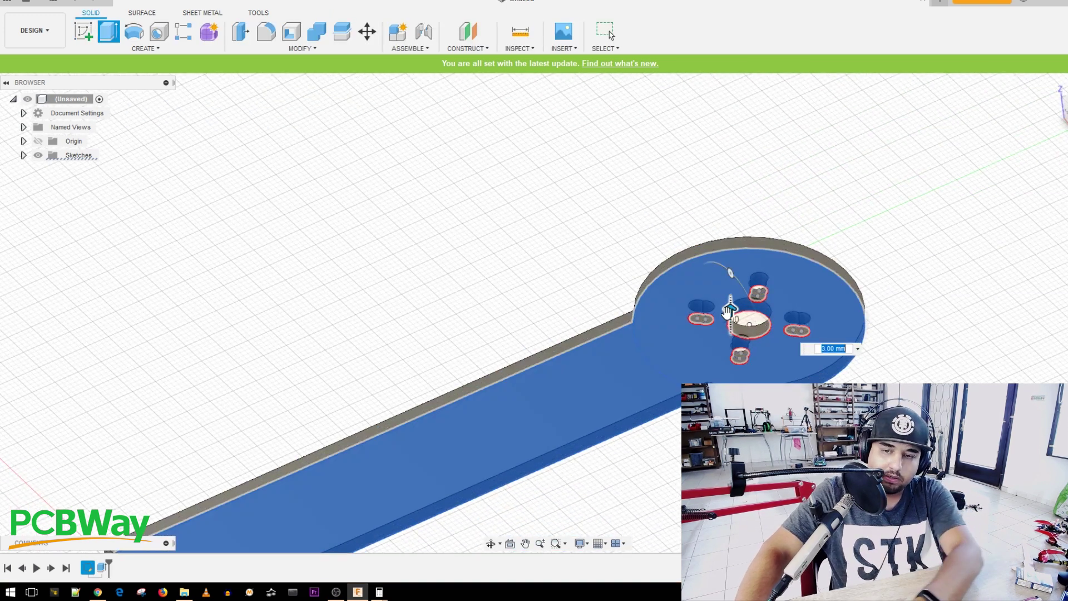
# Step: Fillet the eight vertical edges where the overlapping mounting holes meet, enlarging the radius until each pair forms a smooth slot
pyautogui.keyDown('shift'); pyautogui.moveTo(644, 319); pyautogui.dragTo(670, 288, button='middle'); pyautogui.keyUp('shift')
pyautogui.scroll(2, 693, 271)
pyautogui.scroll(3, 692, 271)
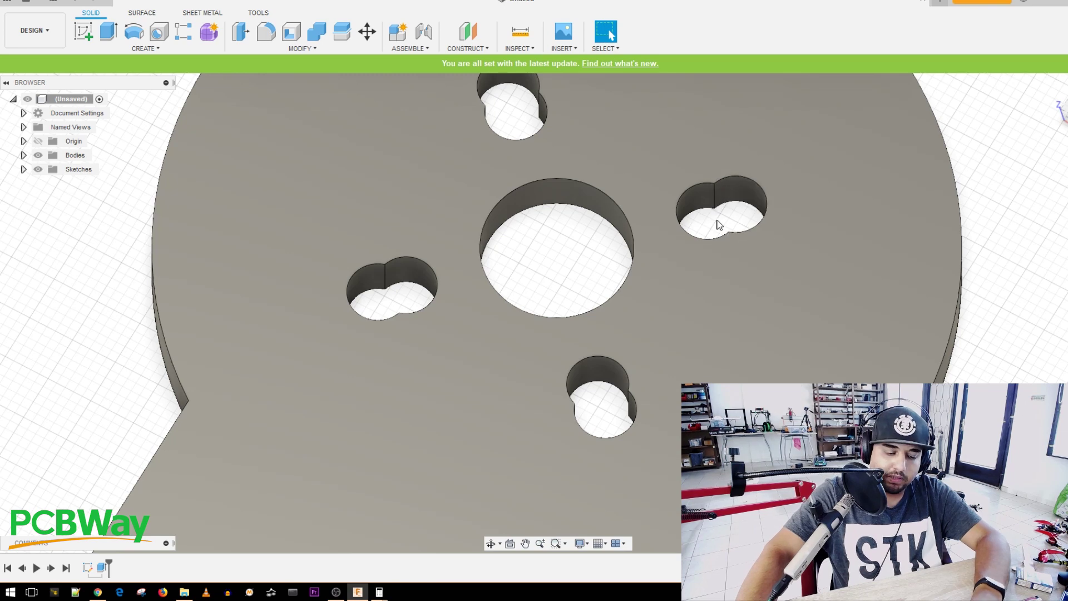
pyautogui.press('f')
pyautogui.click(716, 203)
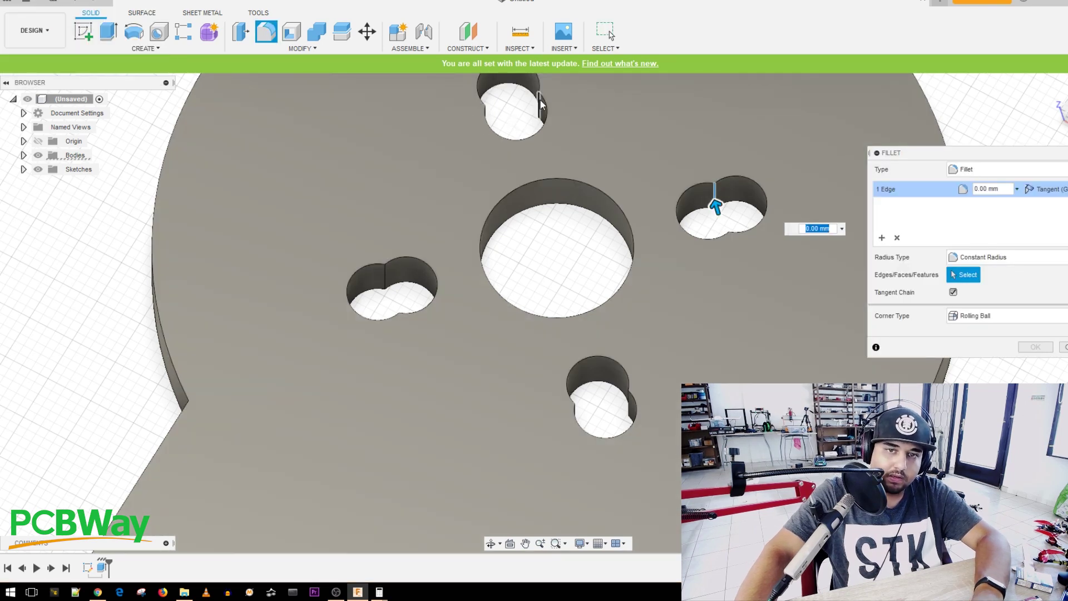
pyautogui.click(540, 104)
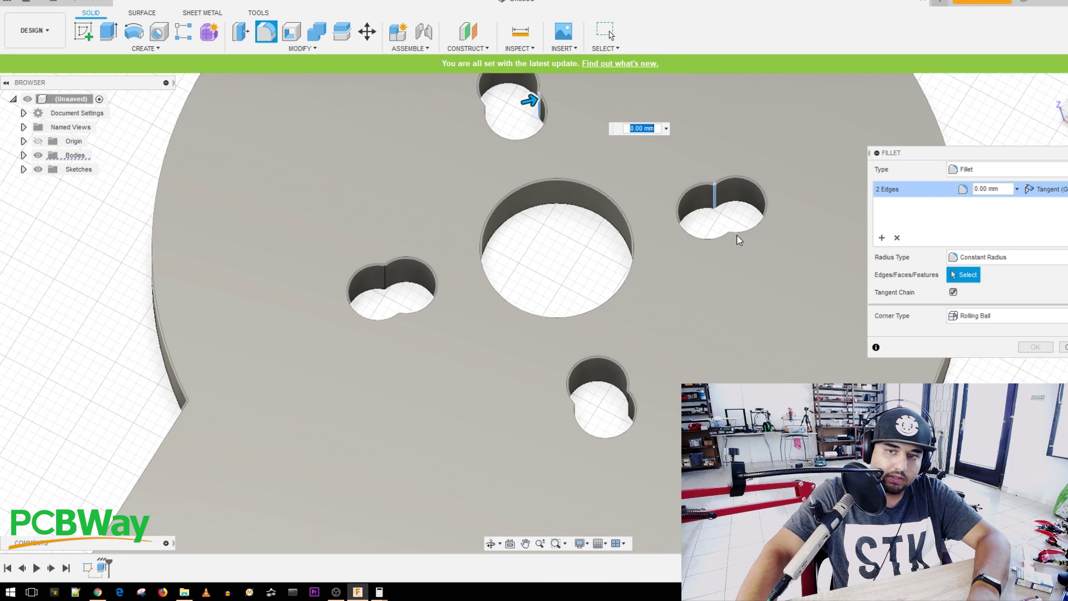
pyautogui.keyDown('shift'); pyautogui.moveTo(737, 235); pyautogui.dragTo(437, 299, button='middle'); pyautogui.keyUp('shift')
pyautogui.click(518, 167)
pyautogui.click(405, 273)
pyautogui.click(396, 258)
pyautogui.keyDown('shift'); pyautogui.moveTo(236, 296); pyautogui.dragTo(176, 324, button='middle'); pyautogui.keyUp('shift')
pyautogui.click(155, 340)
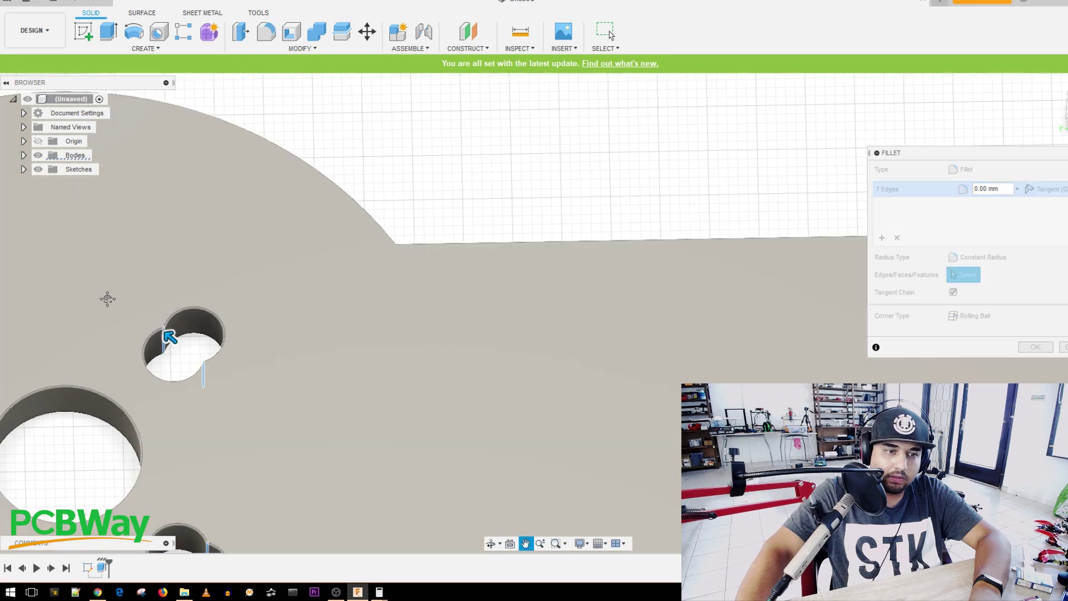
pyautogui.moveTo(177, 286); pyautogui.dragTo(420, 259, button='middle')
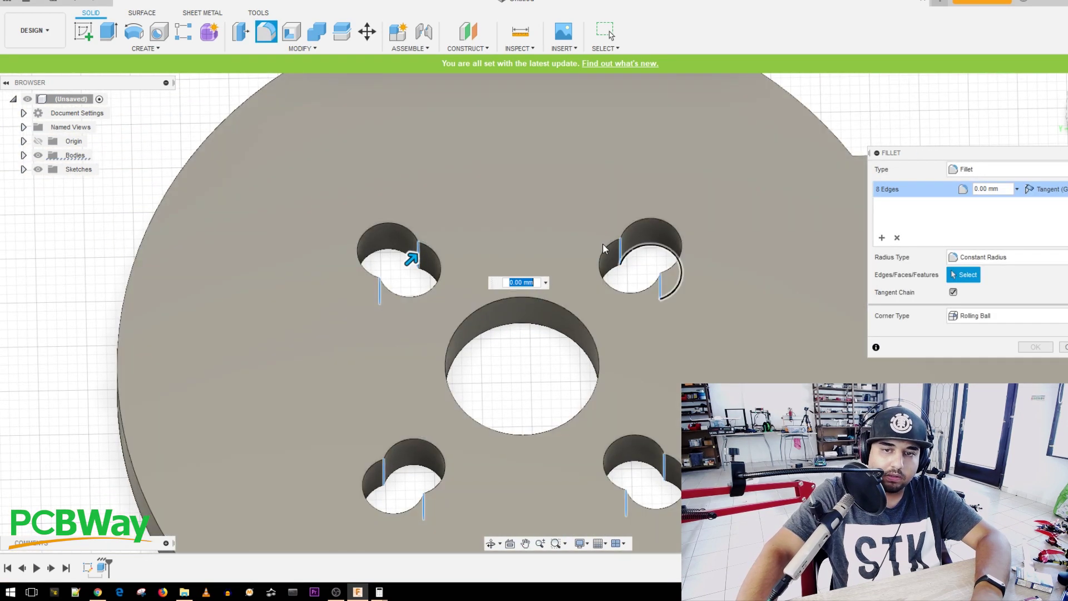
pyautogui.scroll(1, 602, 248)
pyautogui.moveTo(402, 238); pyautogui.dragTo(577, 190)
pyautogui.press('Return')
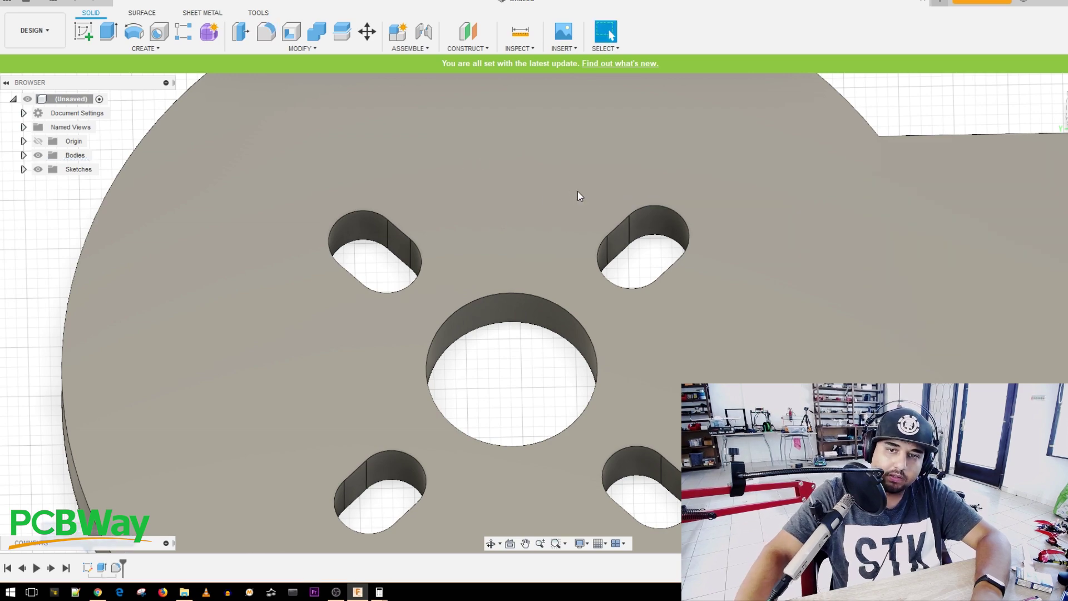
# Step: Compare the finished motor mount with the two motor drawings in Chrome, checking their bolt circles and hole sizes, and return to Fusion 360
pyautogui.scroll(-8, 578, 192)
pyautogui.keyDown('shift'); pyautogui.moveTo(629, 312); pyautogui.dragTo(579, 288, button='middle'); pyautogui.keyUp('shift')
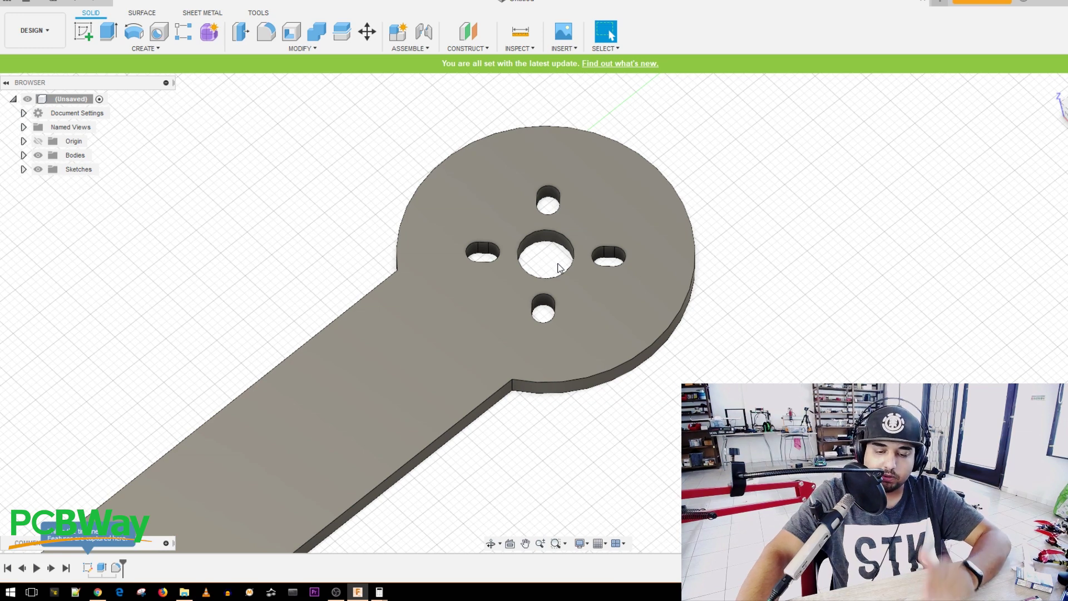
pyautogui.click(97, 593)
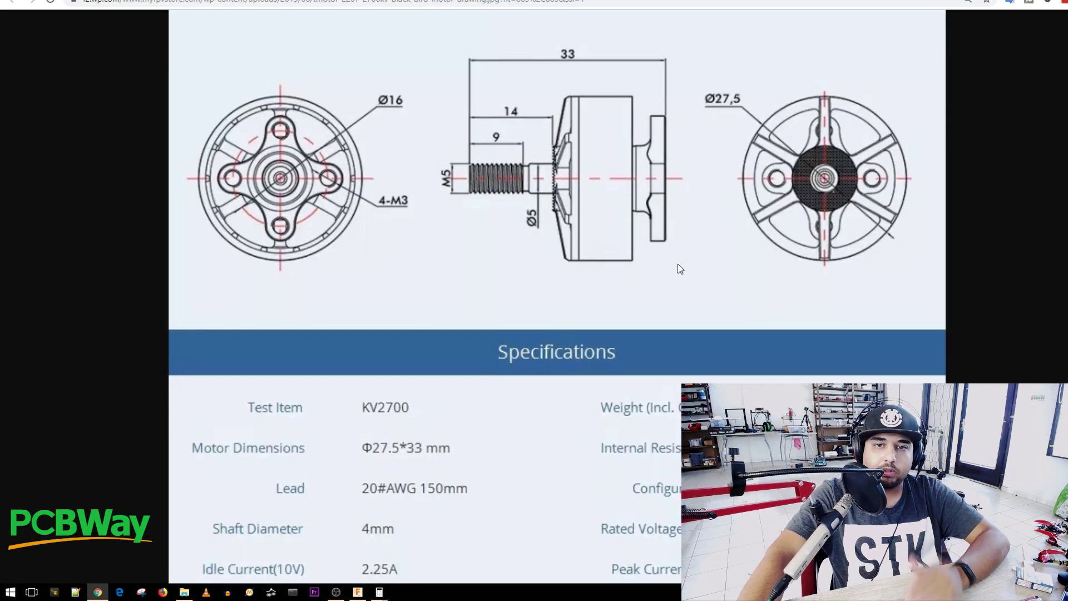
pyautogui.scroll(2, 678, 264)
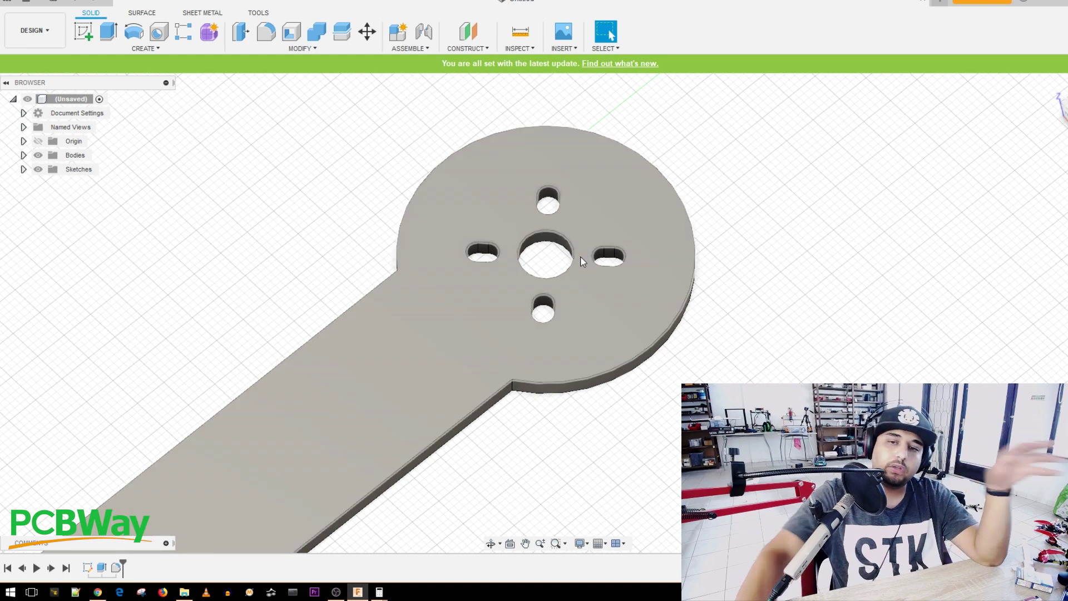
pyautogui.scroll(-3, 549, 333)
pyautogui.keyDown('shift'); pyautogui.moveTo(547, 335); pyautogui.dragTo(627, 240, button='middle'); pyautogui.keyUp('shift')
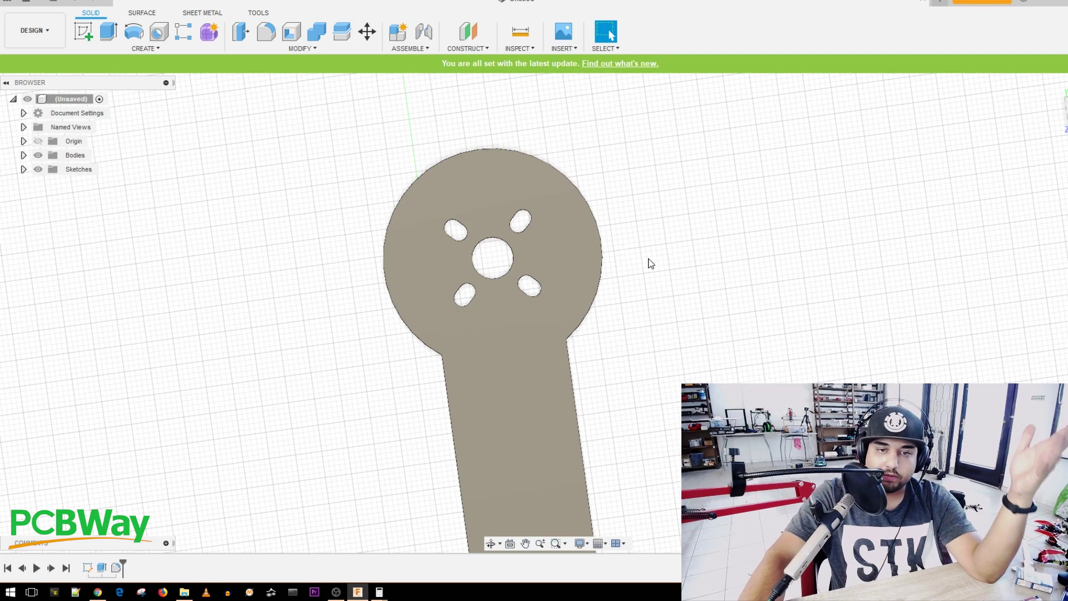
pyautogui.click(95, 593)
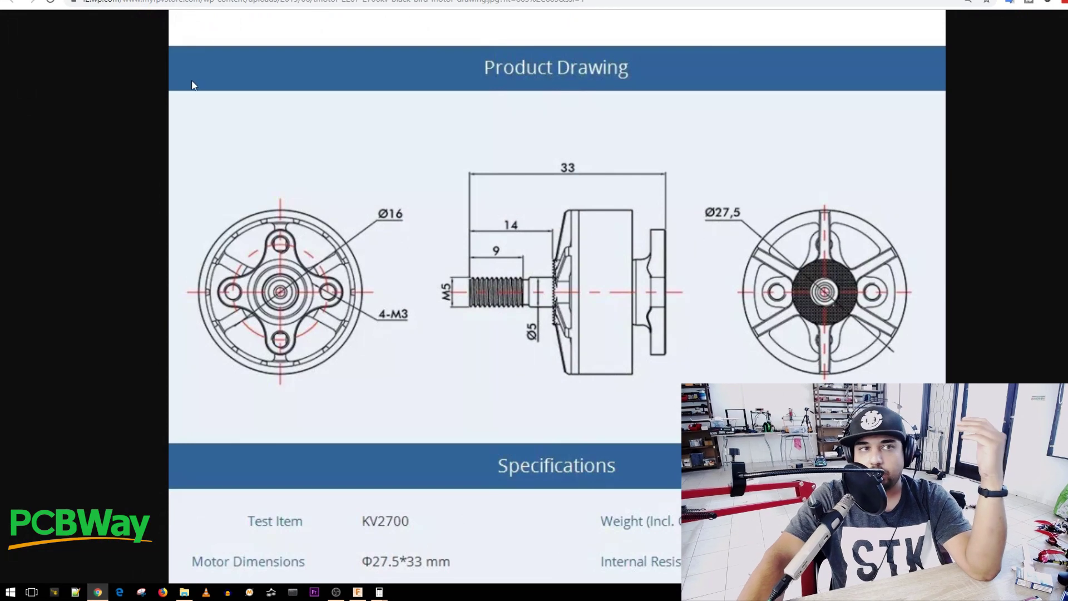
pyautogui.hotkey('ctrl', 'Tab')
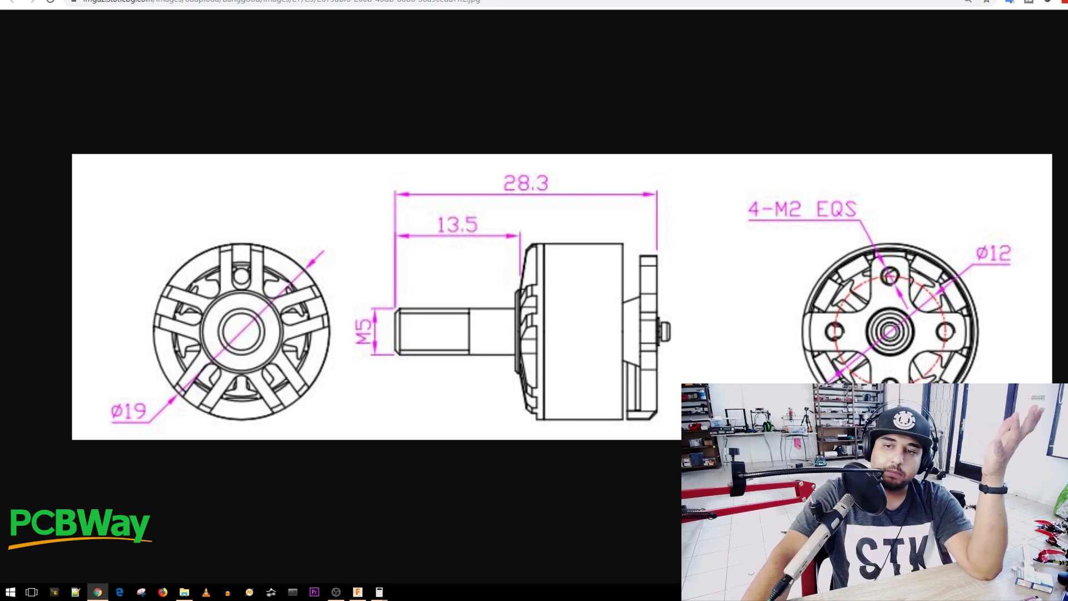
pyautogui.hotkey('alt', 'Tab')
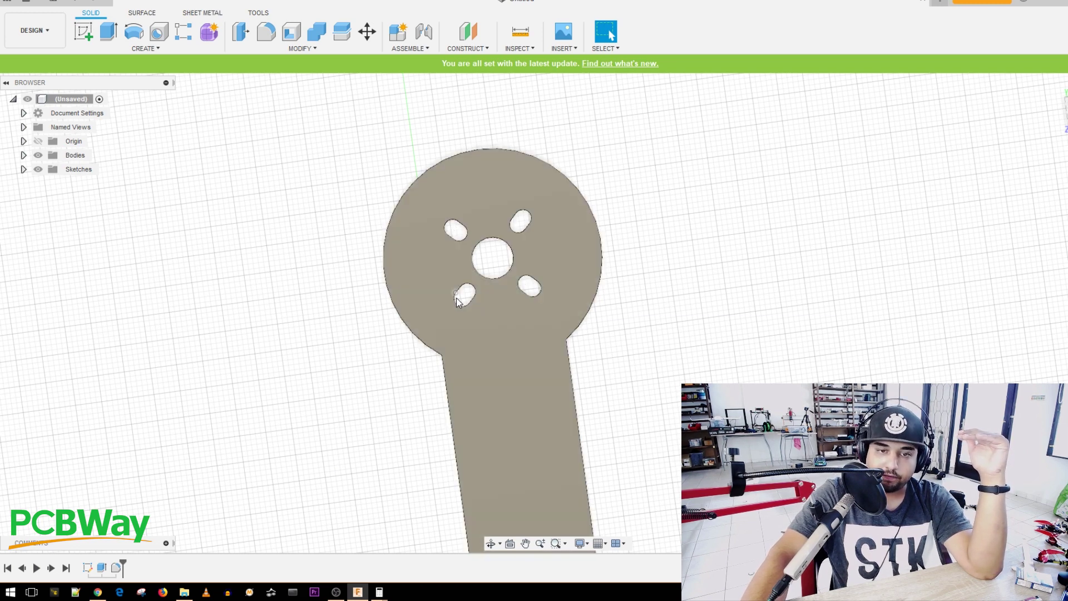
pyautogui.scroll(-5, 523, 292)
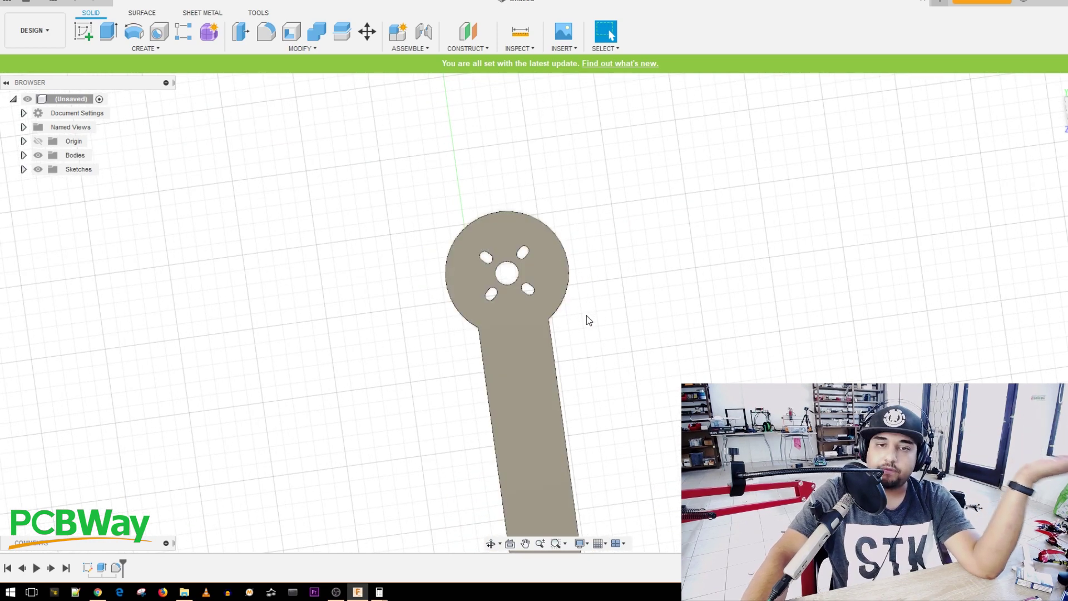
pyautogui.moveTo(589, 318); pyautogui.dragTo(594, 236, button='middle')
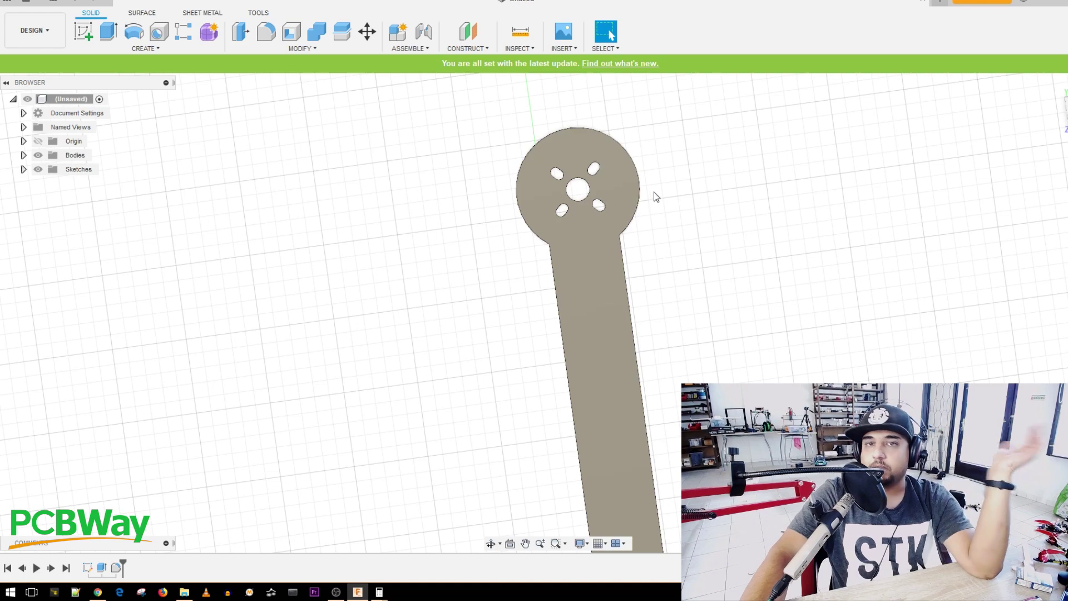